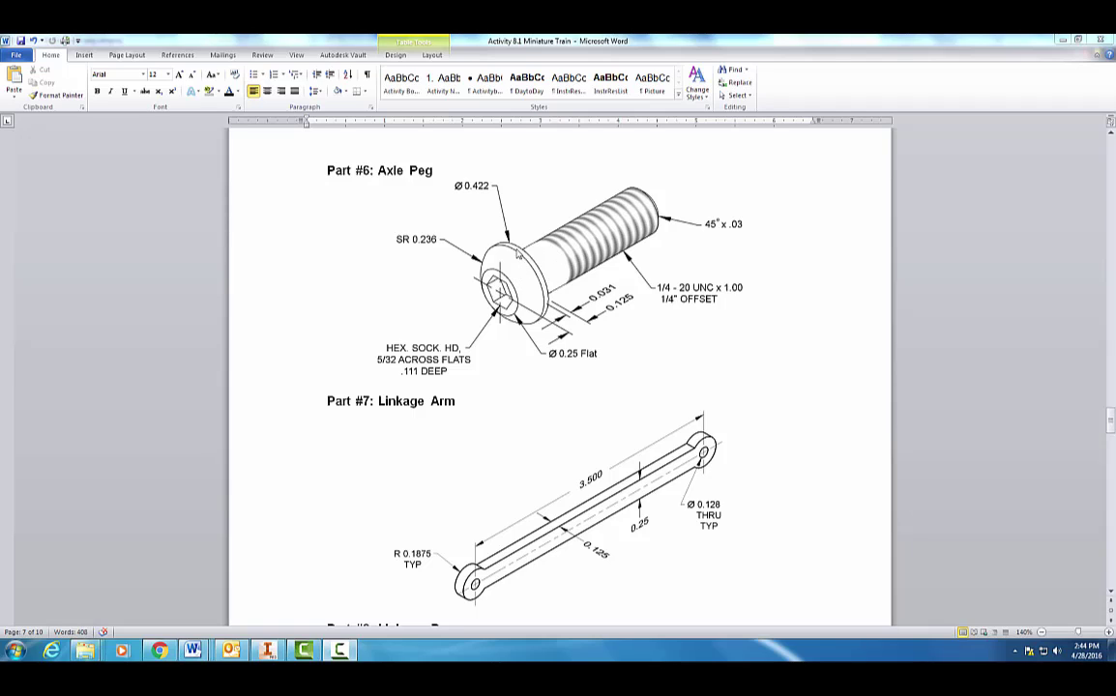
# Switch to Inventor, create a new part from the Standard (in).ipt template and start a 2D sketch on the front plane
pyautogui.click(268, 651)
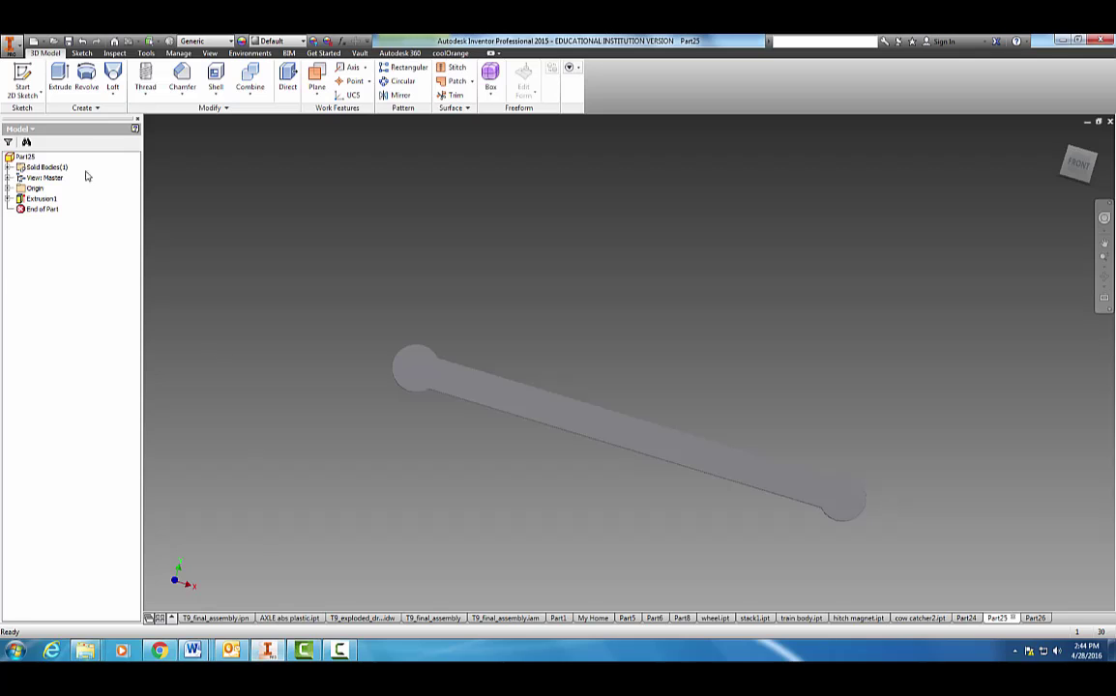
pyautogui.click(11, 43)
pyautogui.click(35, 83)
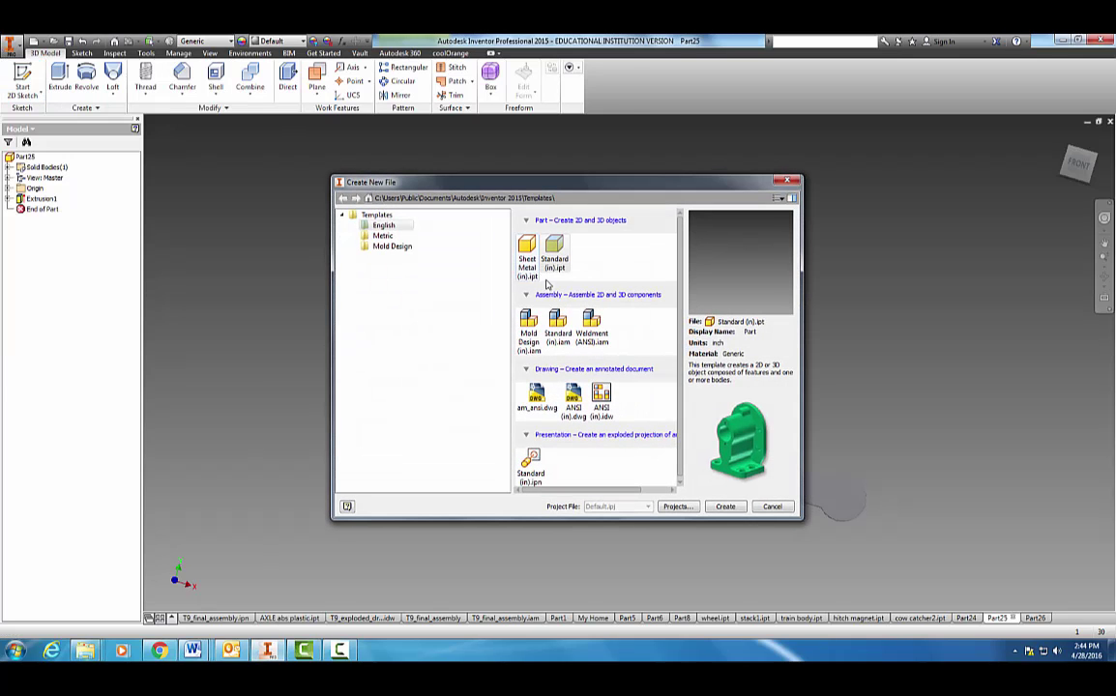
pyautogui.click(725, 506)
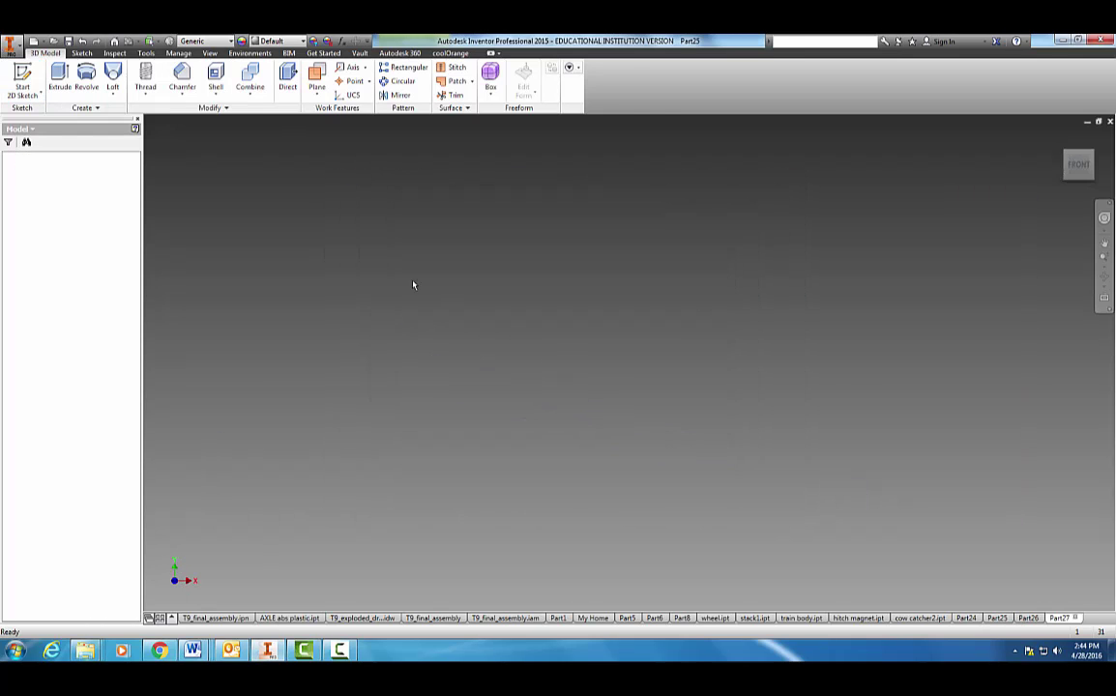
pyautogui.click(22, 81)
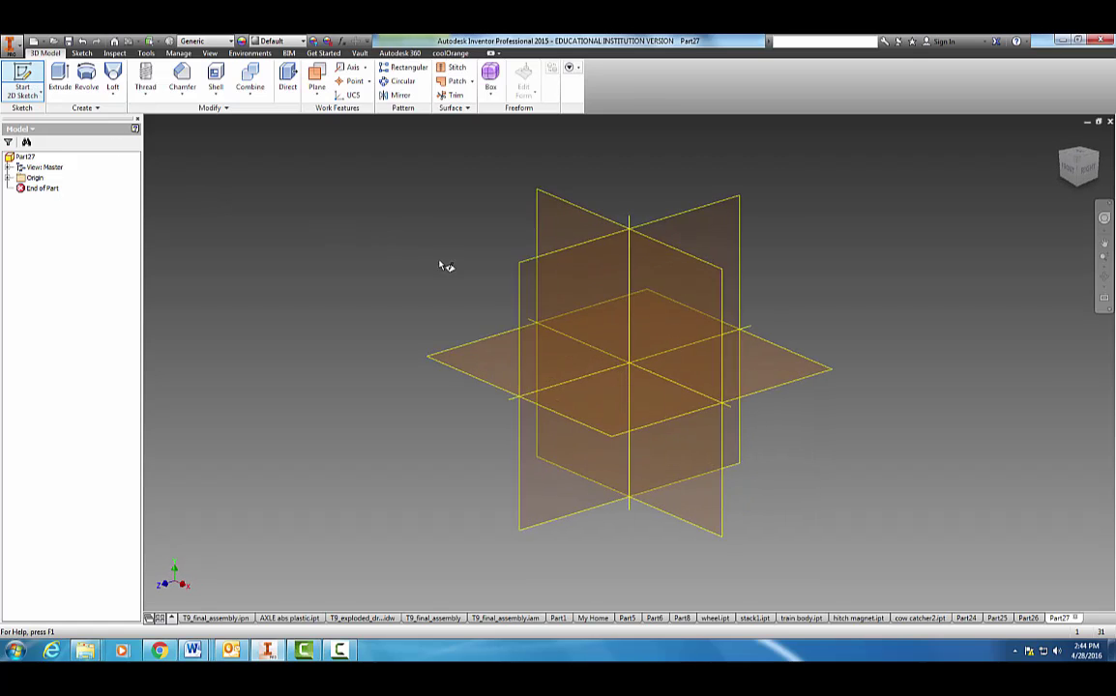
pyautogui.click(715, 331)
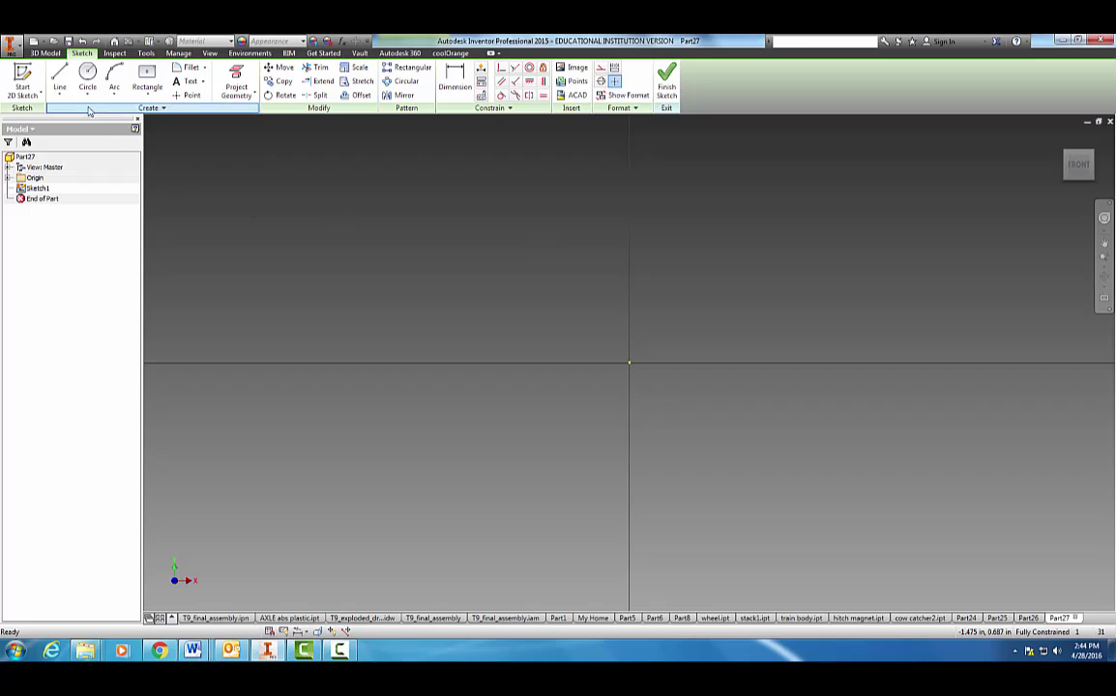
# Draw a 0.125 in horizontal line outward from the origin and a 1 in vertical line up from its end
pyautogui.click(59, 82)
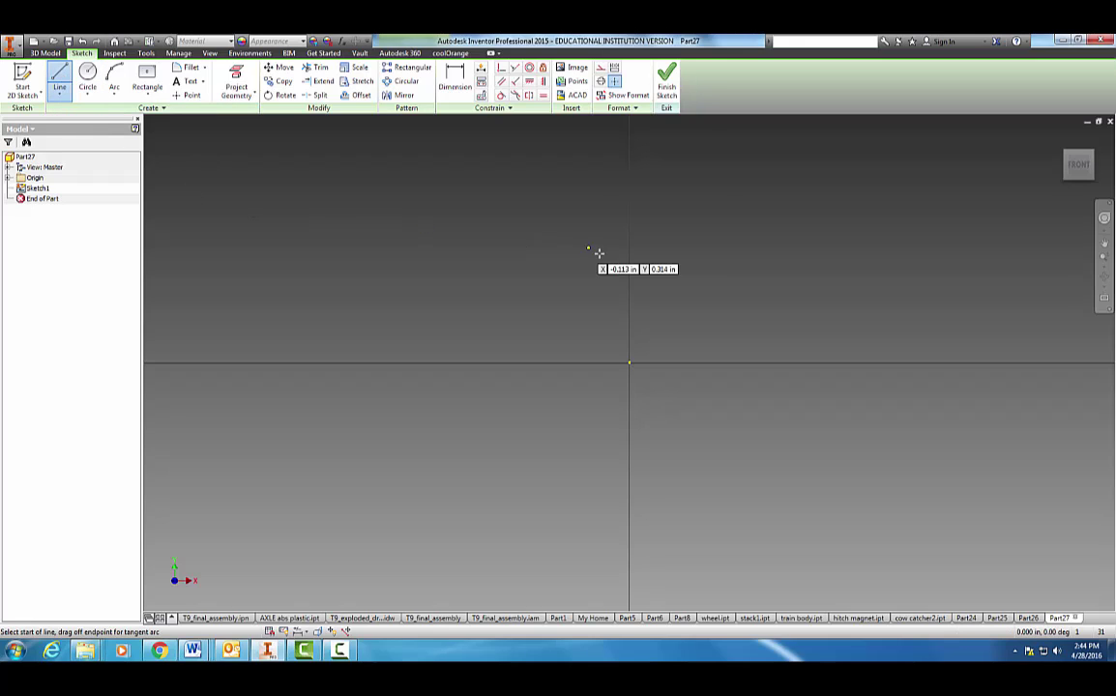
pyautogui.moveTo(652, 223); pyautogui.dragTo(563, 340, button='middle')
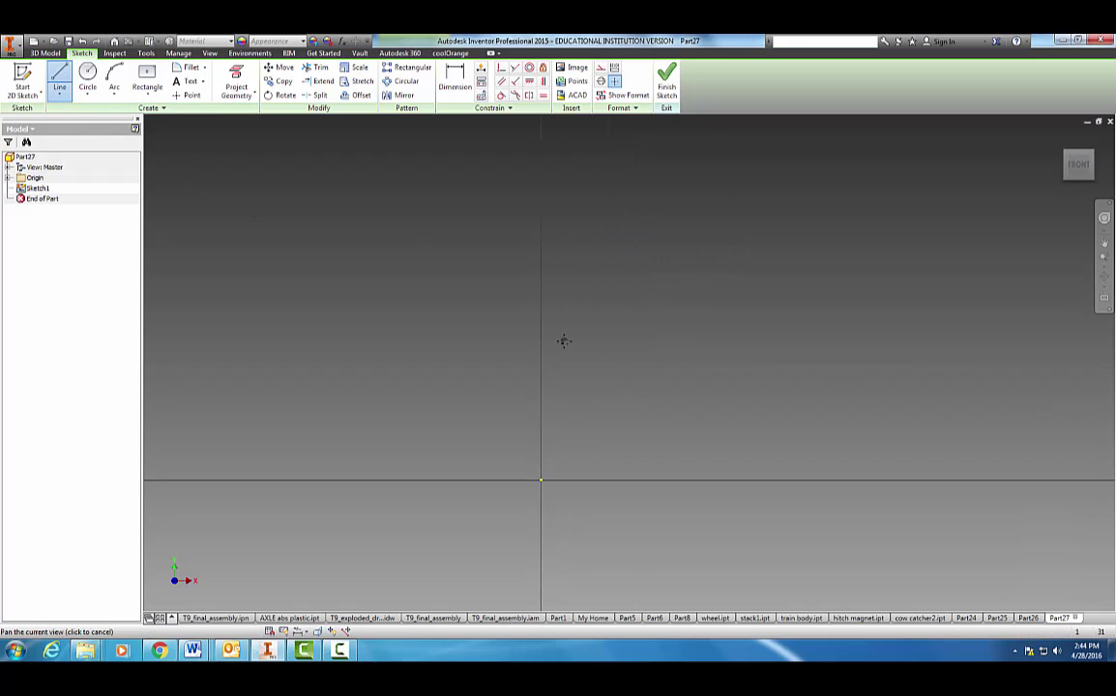
pyautogui.click(541, 481)
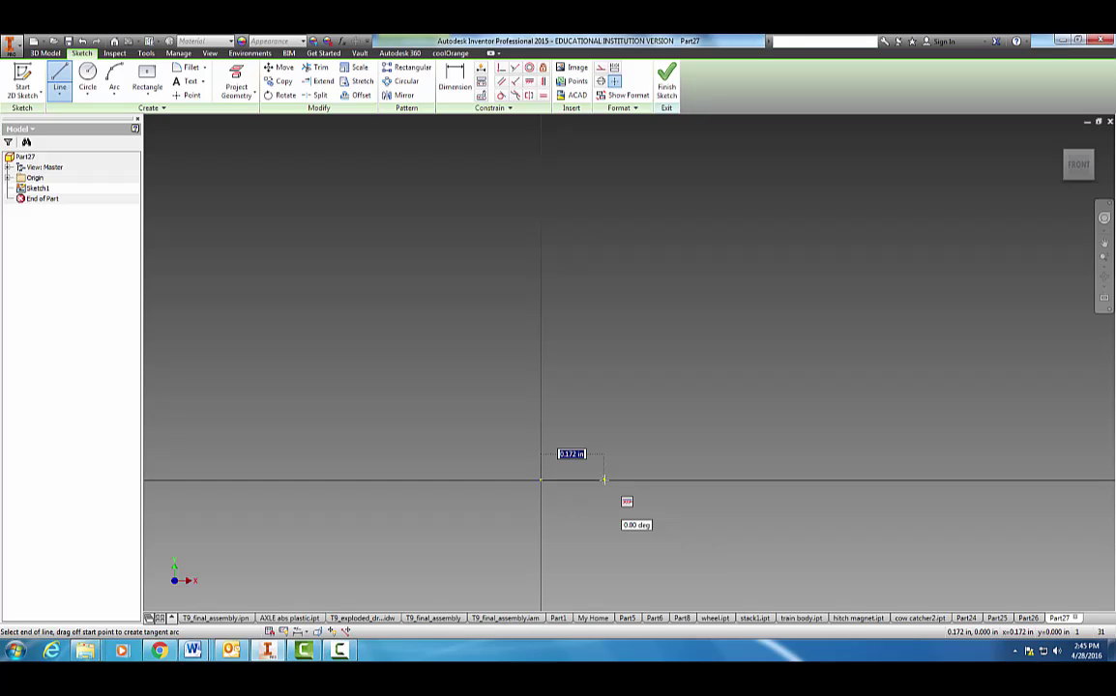
pyautogui.write('.125')
pyautogui.press('Return')
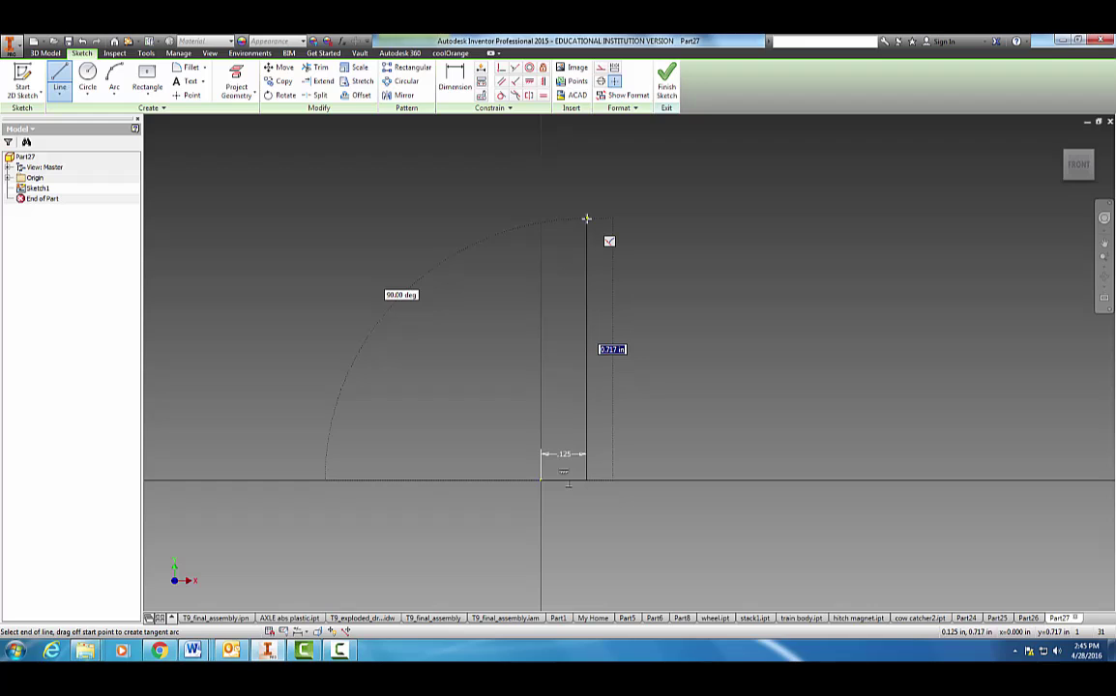
pyautogui.scroll(2, 585, 217)
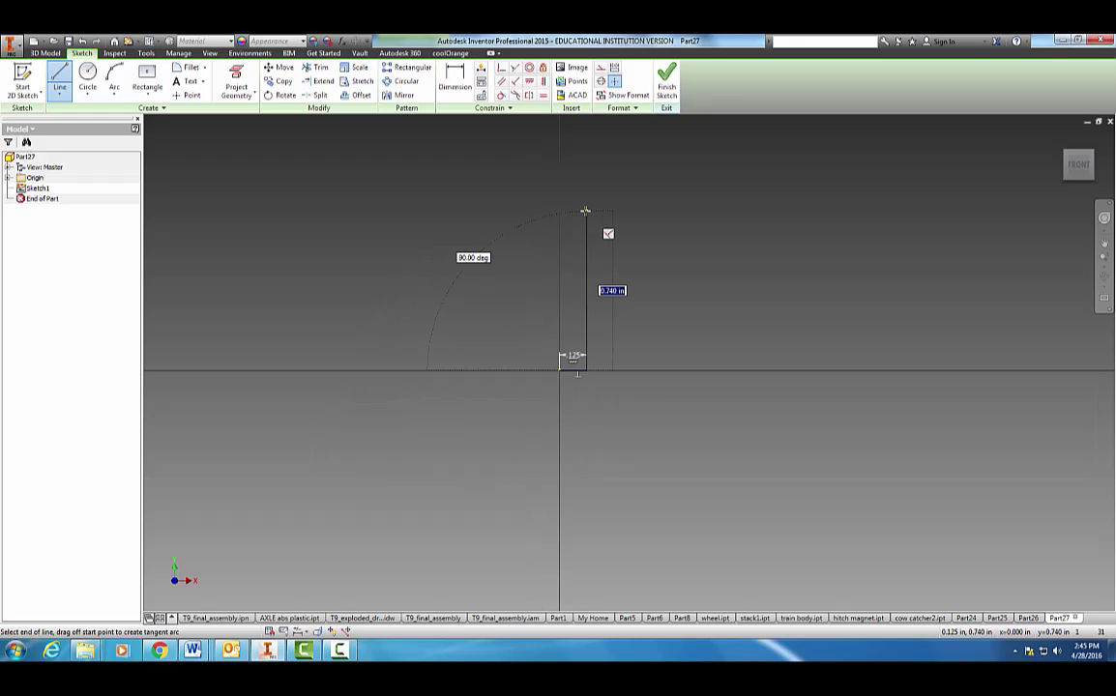
pyautogui.moveTo(585, 213); pyautogui.dragTo(585, 320, button='middle')
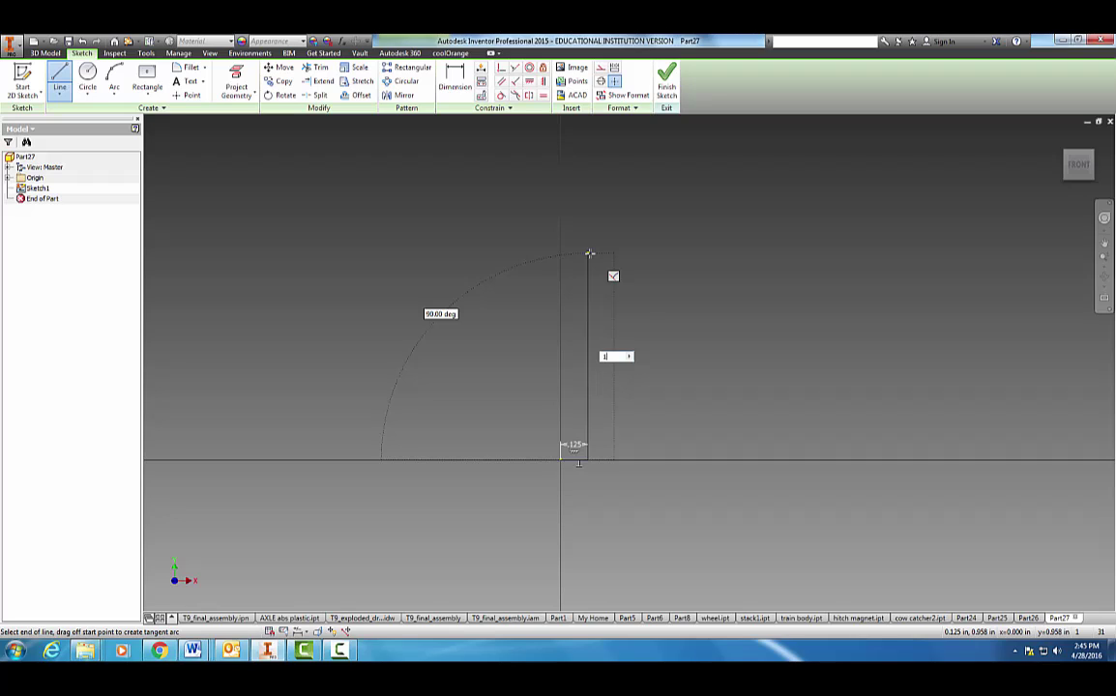
pyautogui.click(590, 254)
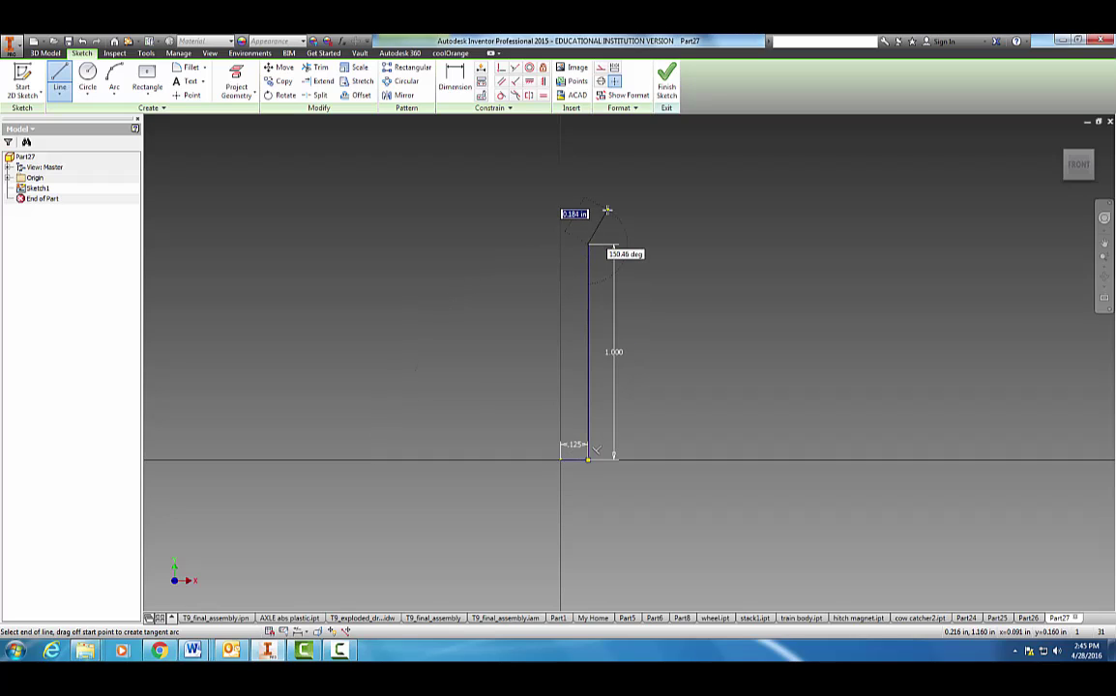
pyautogui.press('Escape')
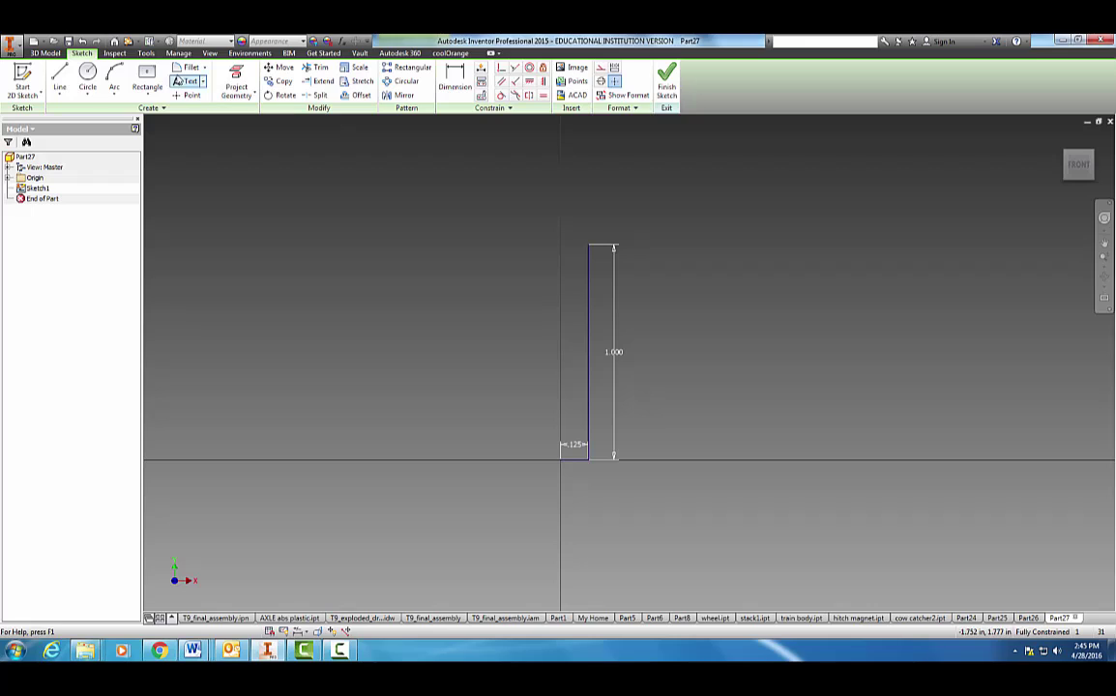
# Draw a 1.125 in vertical line up from the origin as the peg's center line
pyautogui.click(59, 81)
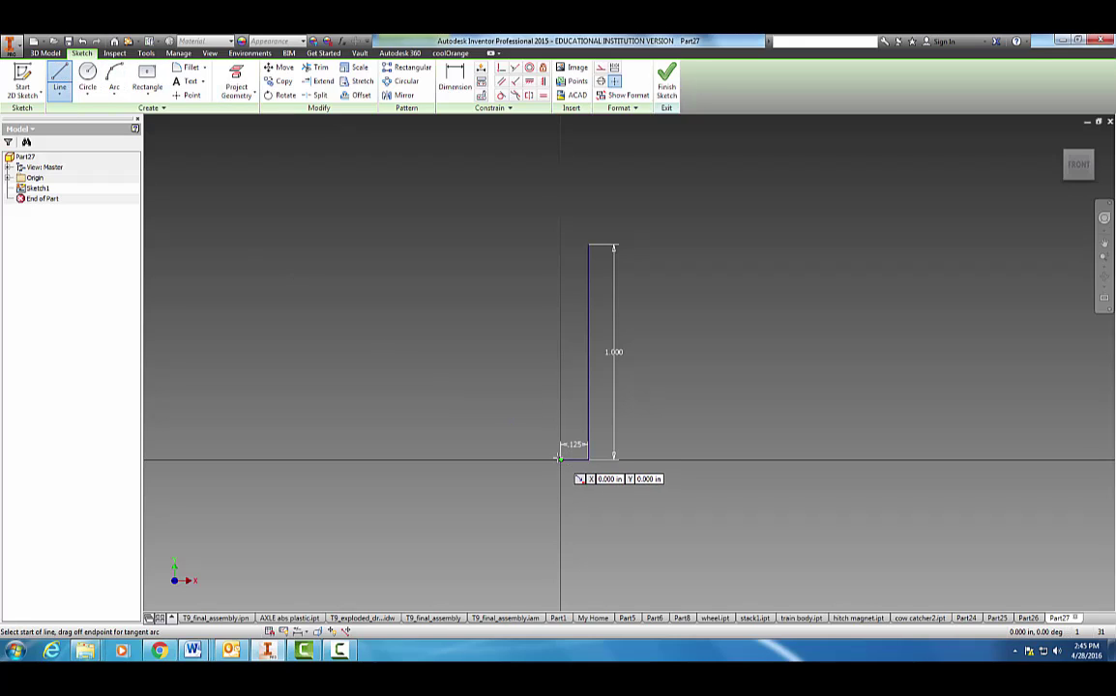
pyautogui.click(562, 457)
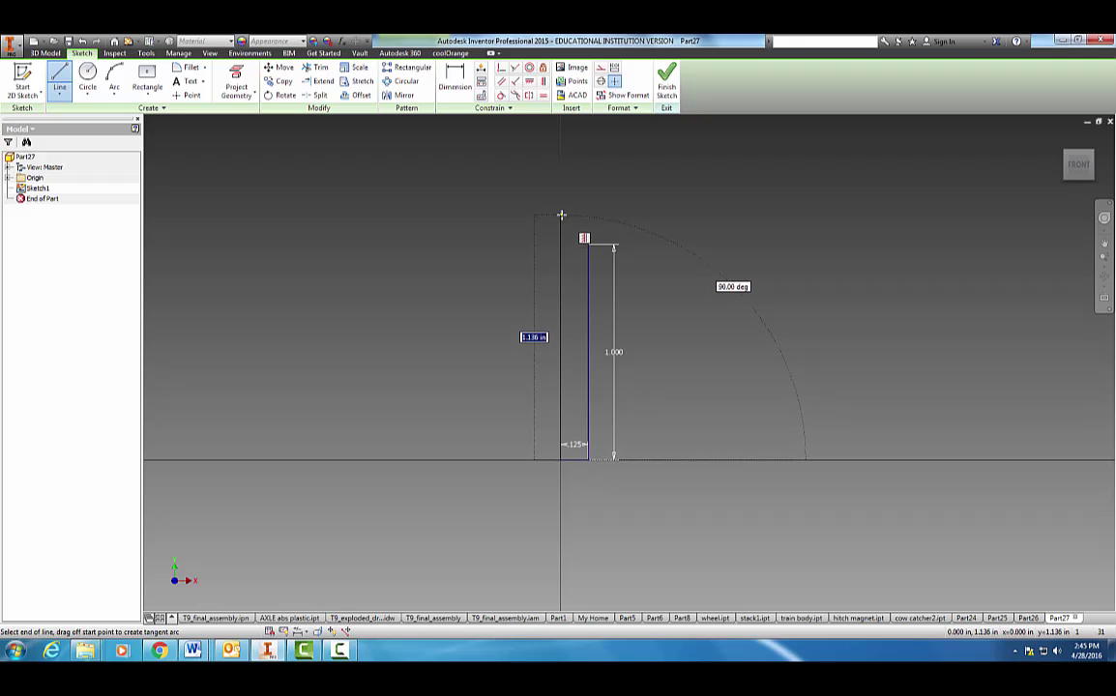
pyautogui.write('1.125')
pyautogui.press('Return')
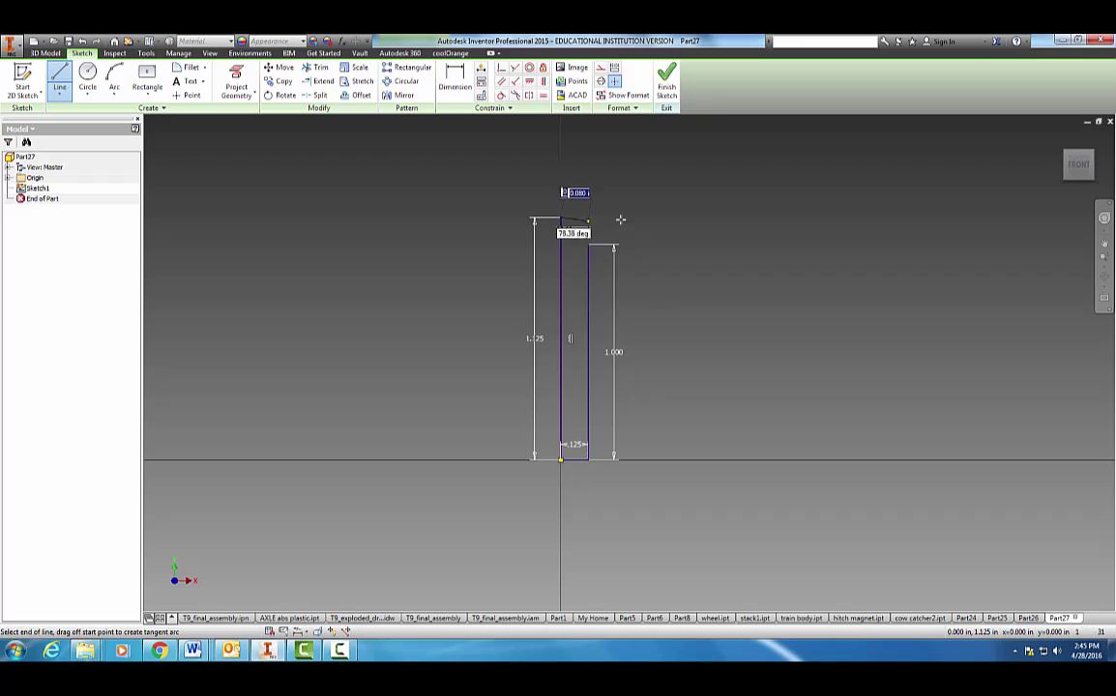
pyautogui.press('Escape')
# From the upper end of the 1 in line, draw a short horizontal line outward and a vertical line about 0.038 in up
pyautogui.scroll(4, 674, 219)
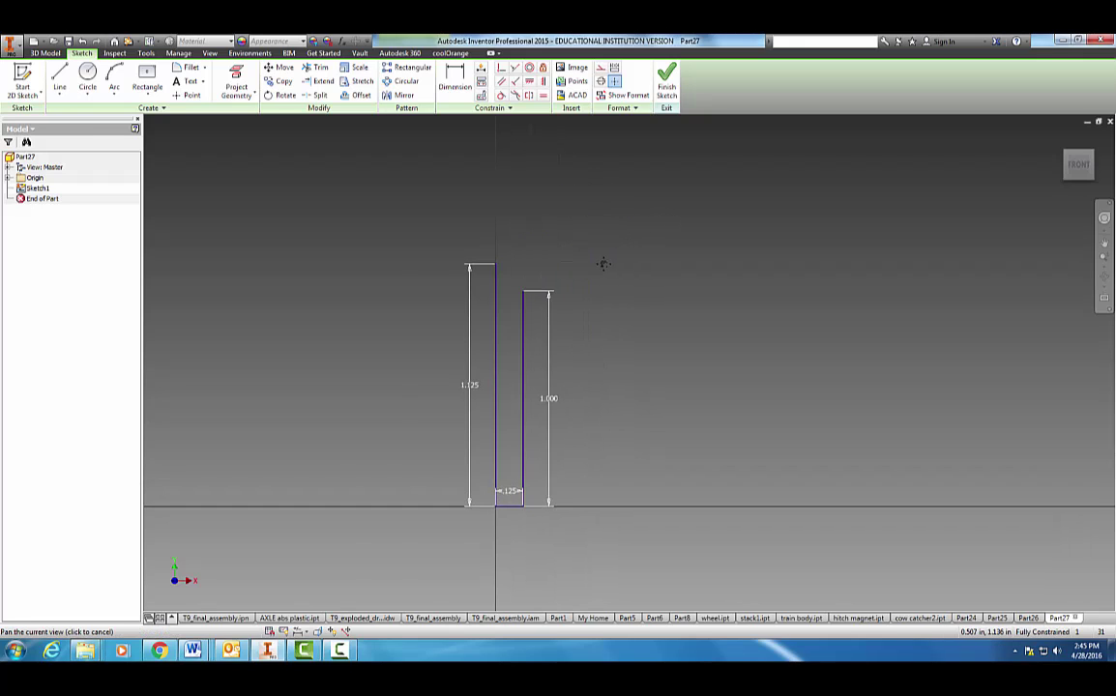
pyautogui.moveTo(572, 341)
pyautogui.mouseDown(button='middle')
pyautogui.moveTo(638, 333)
pyautogui.moveTo(710, 259)
pyautogui.moveTo(701, 278)
pyautogui.mouseUp(button='middle')
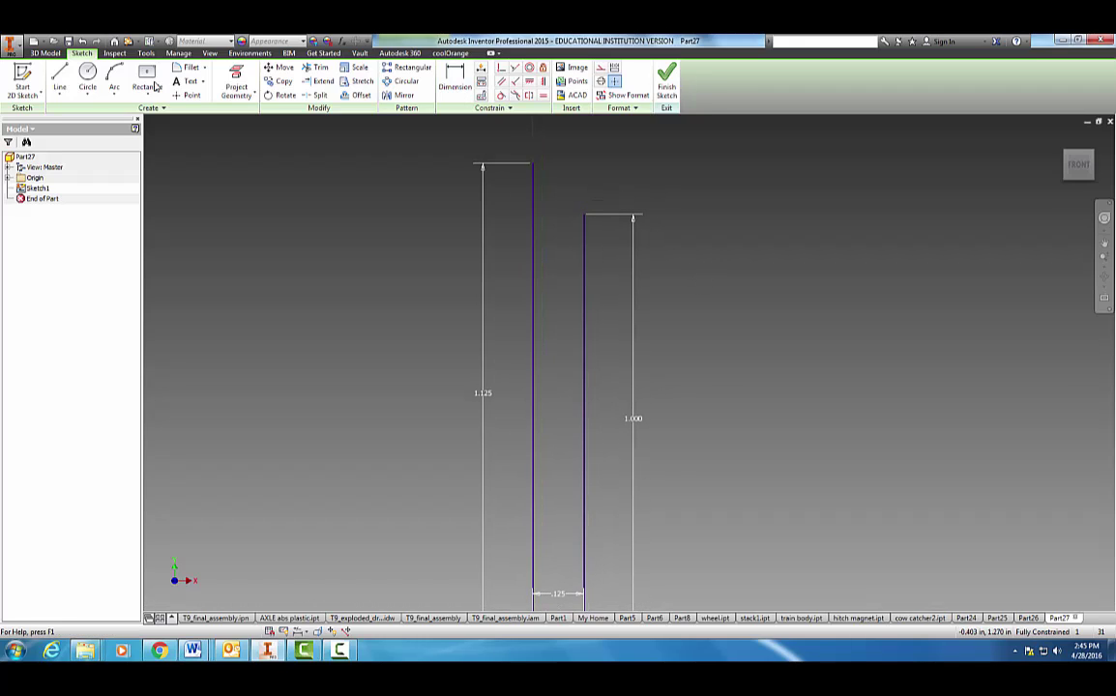
pyautogui.click(59, 79)
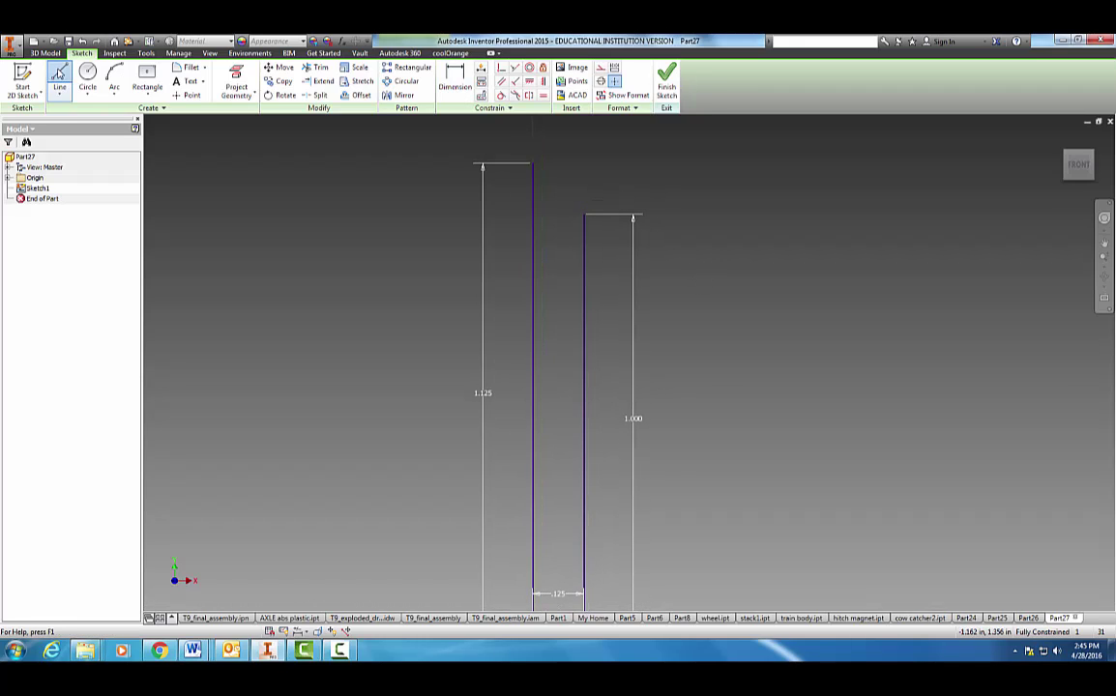
pyautogui.click(584, 215)
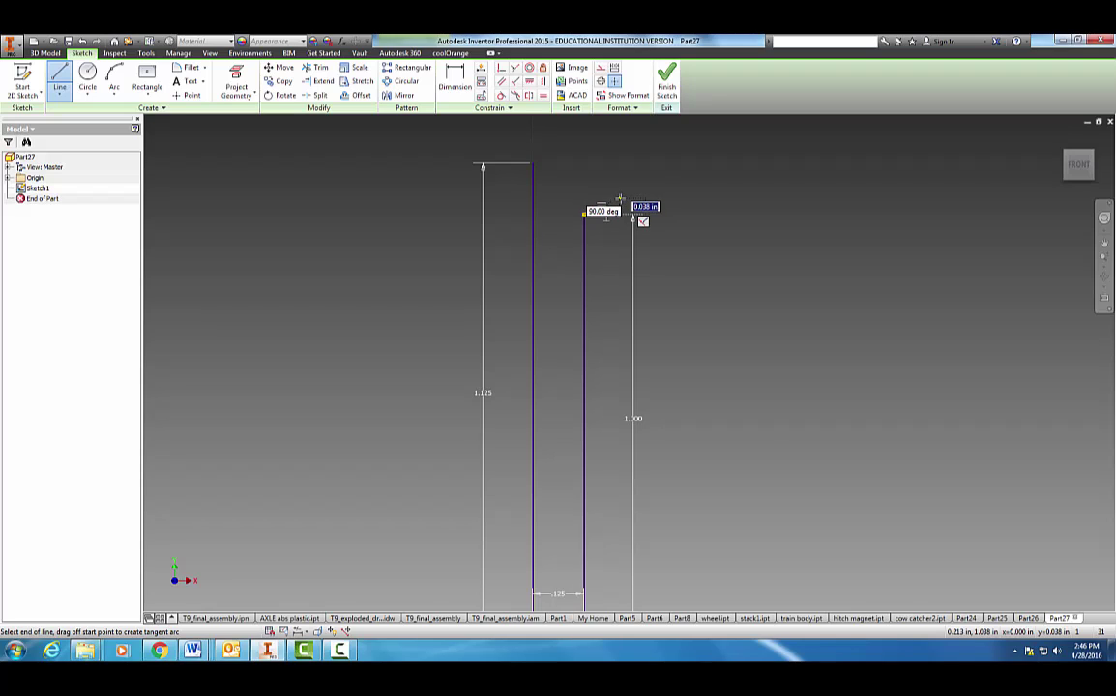
pyautogui.click(621, 201)
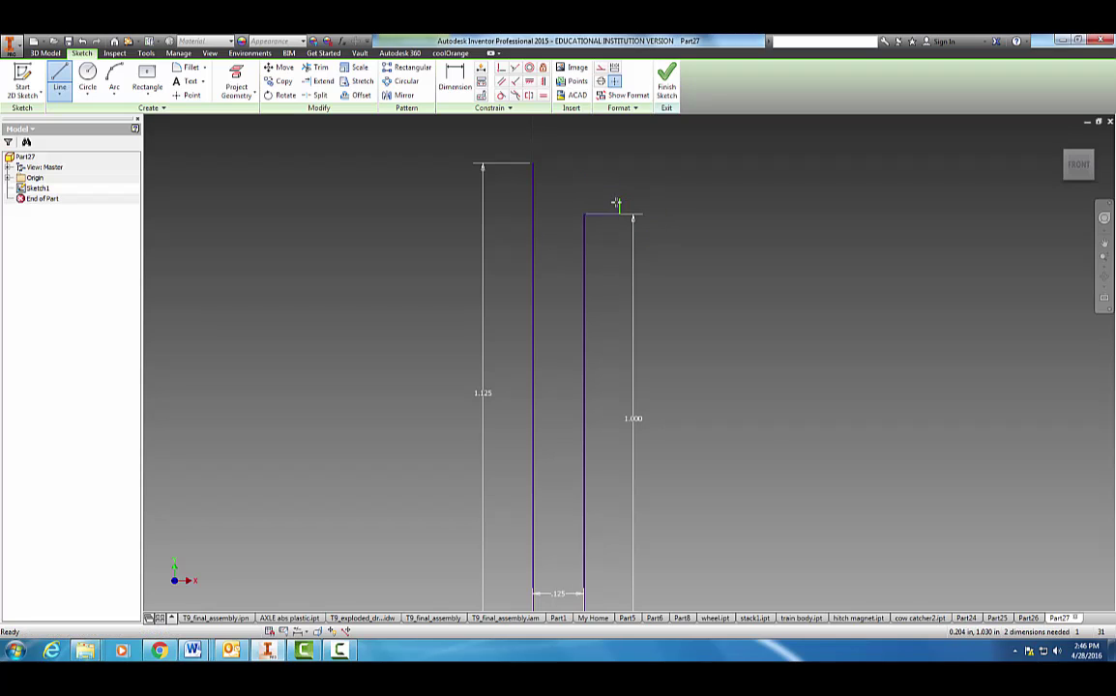
pyautogui.press('Escape')
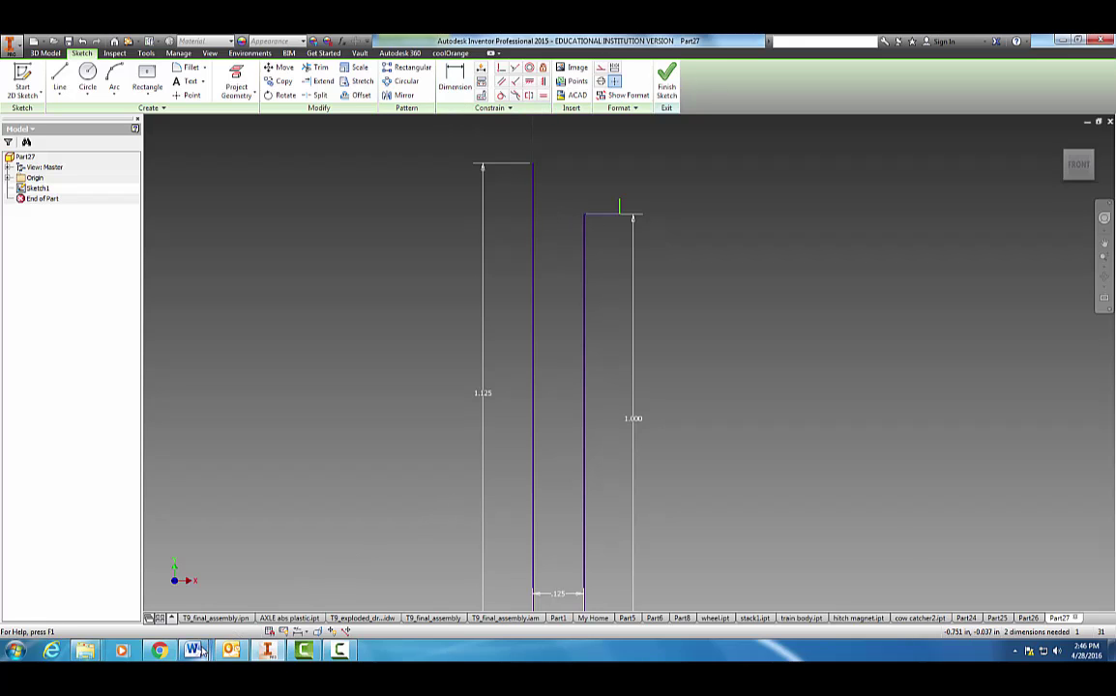
# Check the Axle Peg drawing in Word and, back in Inventor, dimension the short vertical line 0.211 in from the center line
pyautogui.moveTo(193, 650)
pyautogui.click(220, 598)
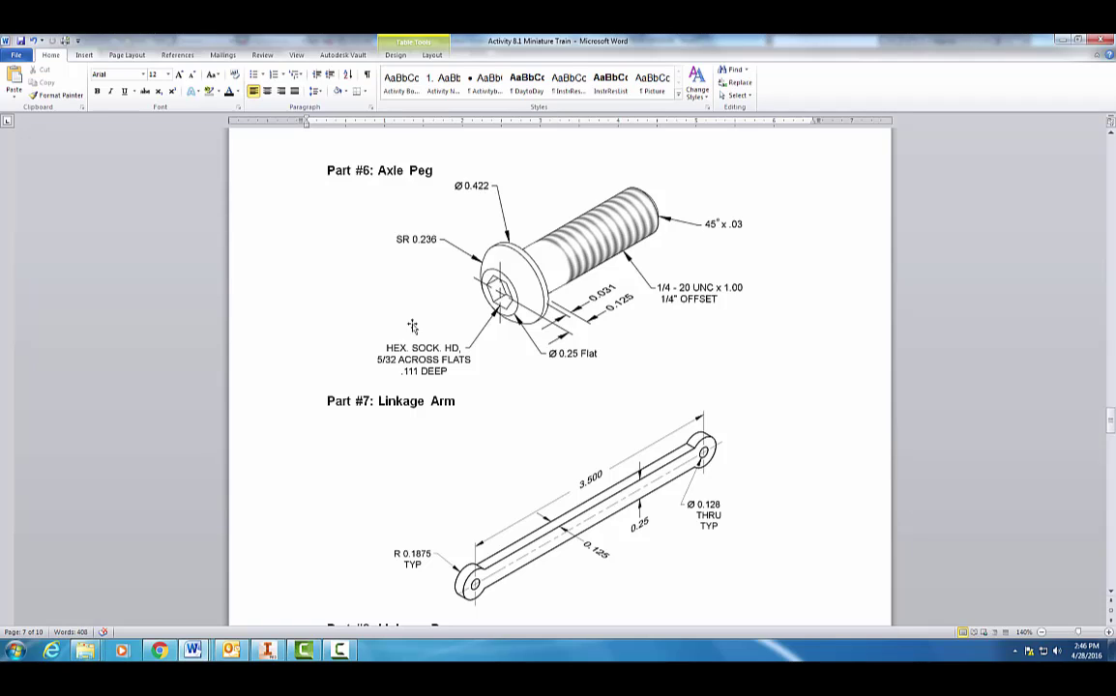
pyautogui.click(269, 651)
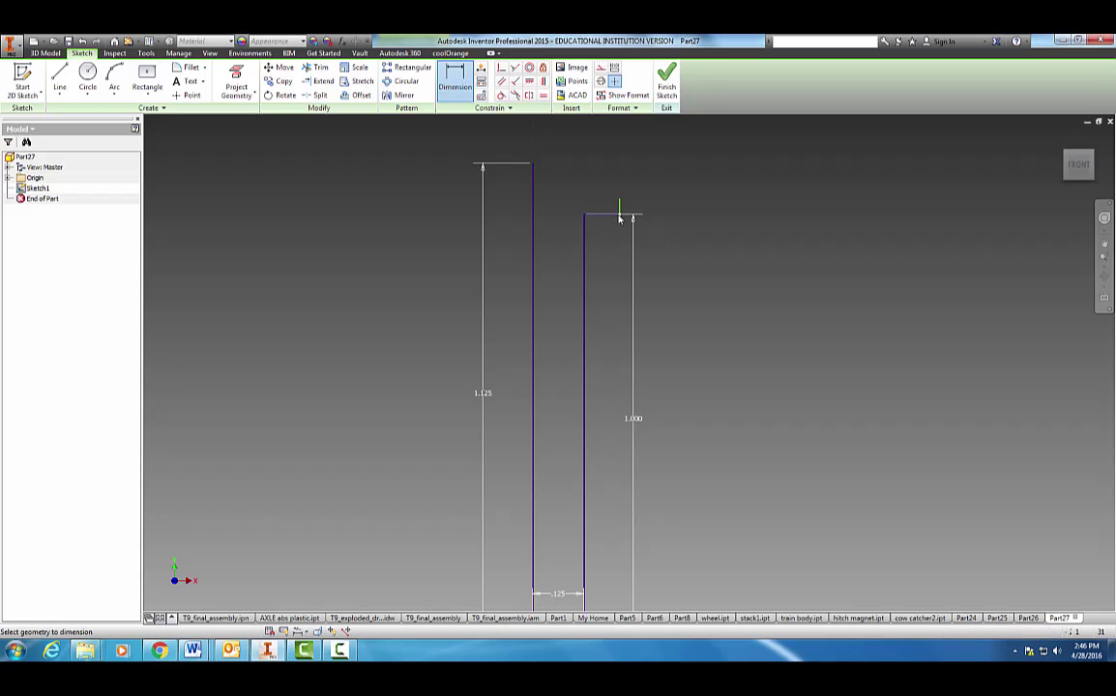
pyautogui.click(533, 228)
pyautogui.click(619, 209)
pyautogui.click(568, 199)
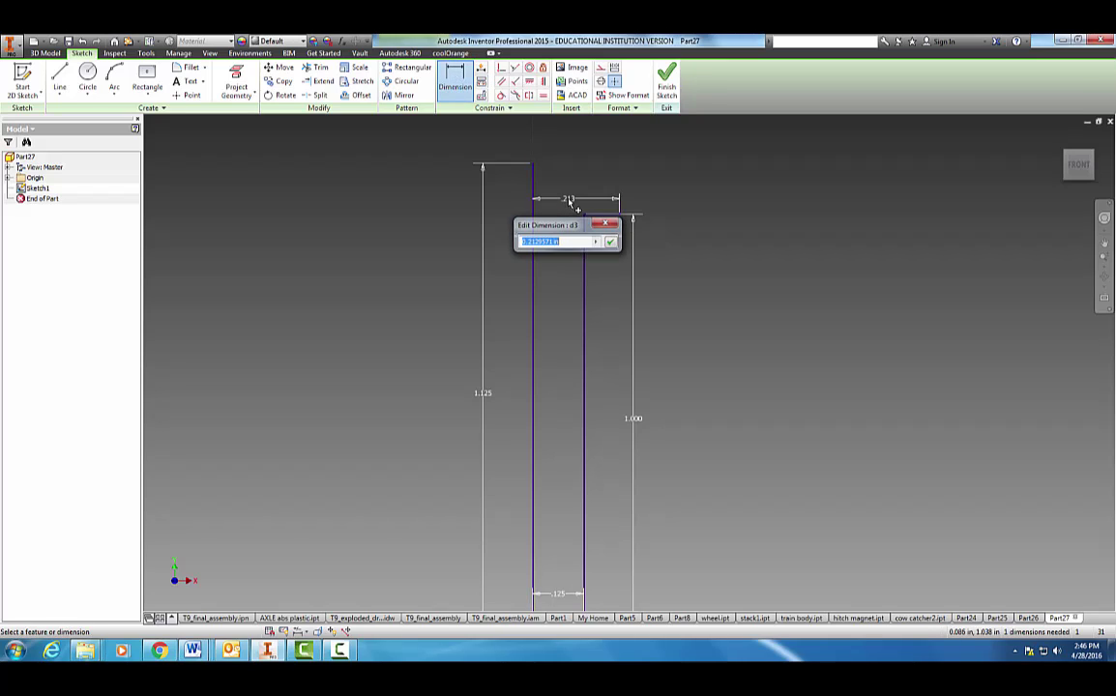
pyautogui.write('.213')
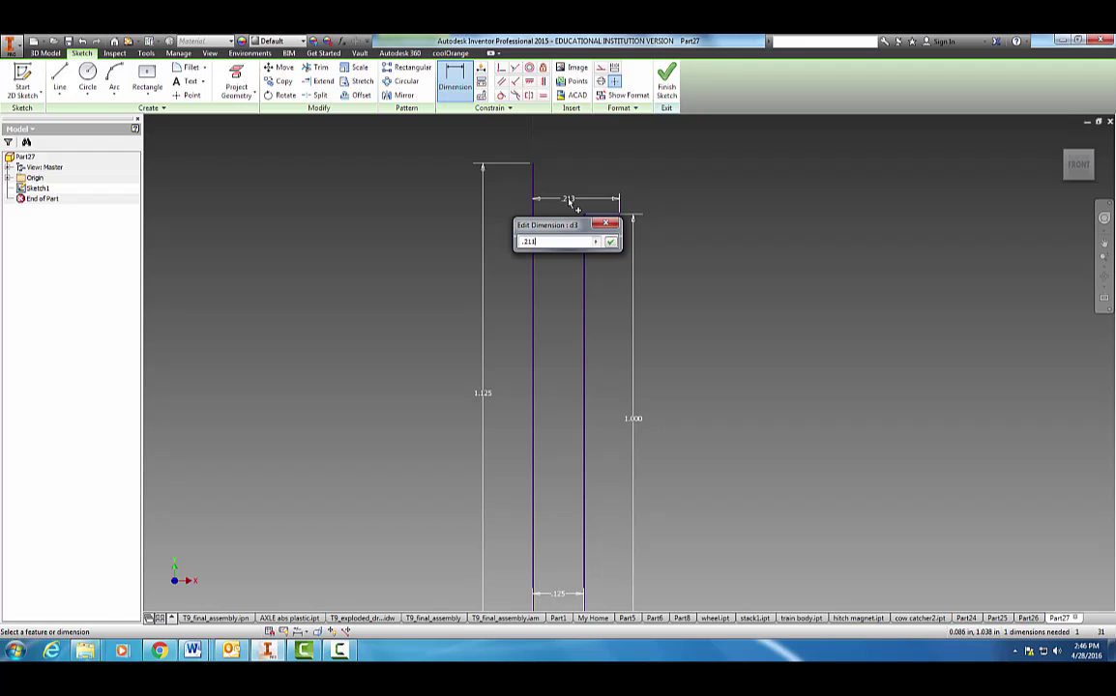
pyautogui.press('Return')
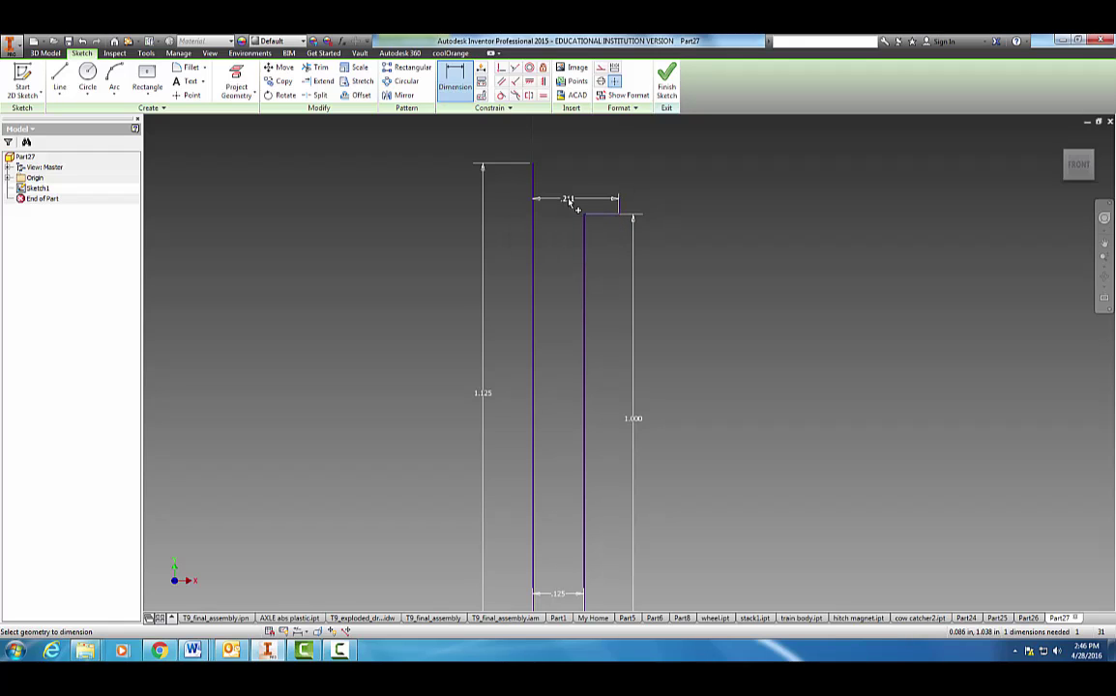
# Check the head rim thickness in the Word drawing and, back in Inventor, dimension the short vertical line's length as 0.031 in
pyautogui.click(194, 651)
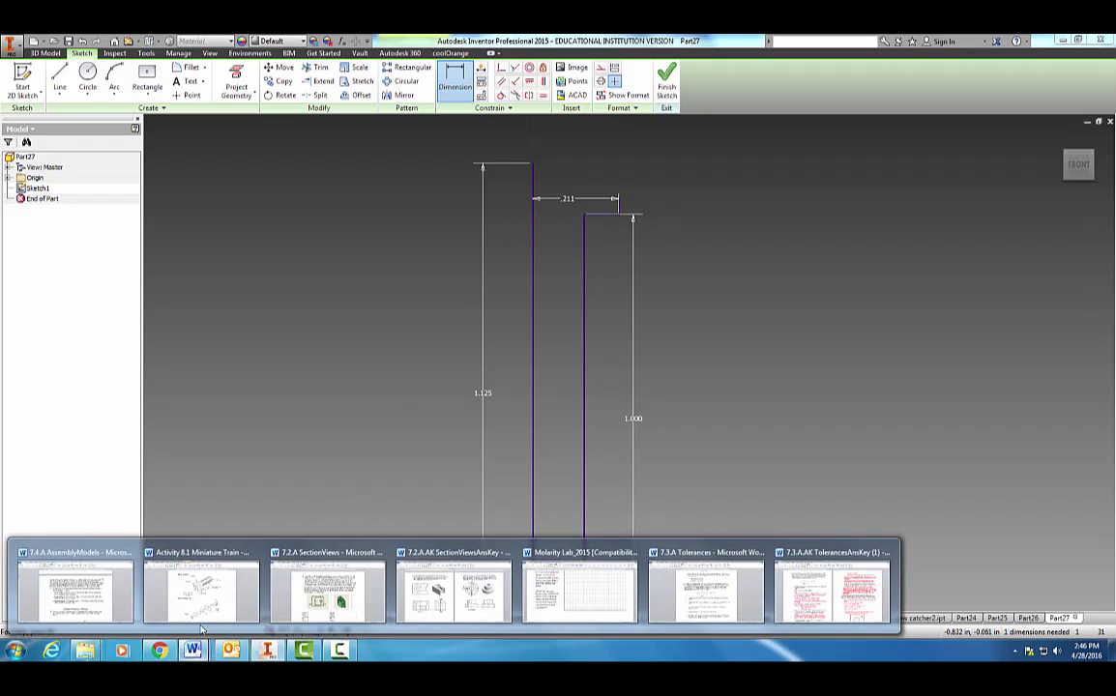
pyautogui.click(207, 597)
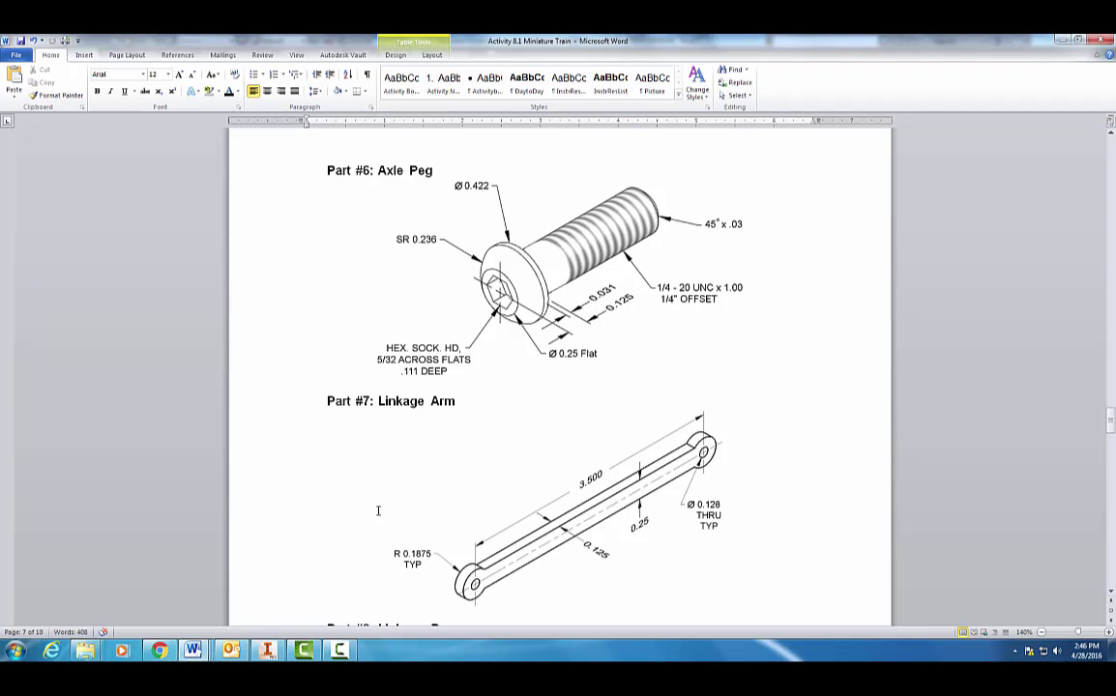
pyautogui.click(267, 651)
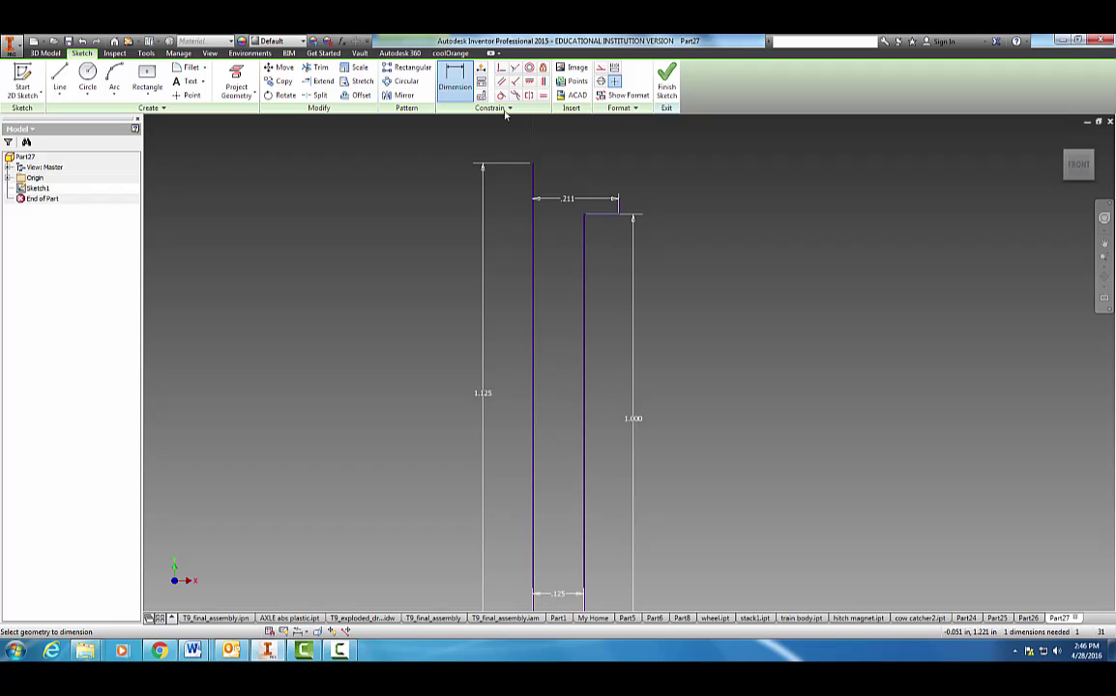
pyautogui.click(620, 211)
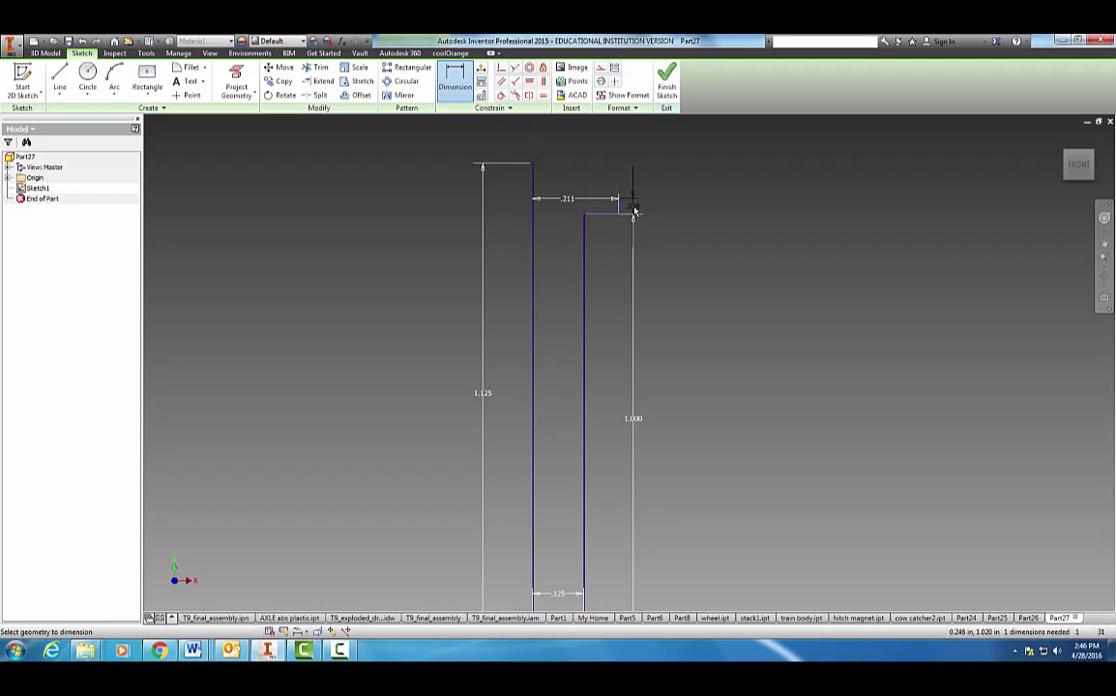
pyautogui.click(656, 207)
pyautogui.write('.08')
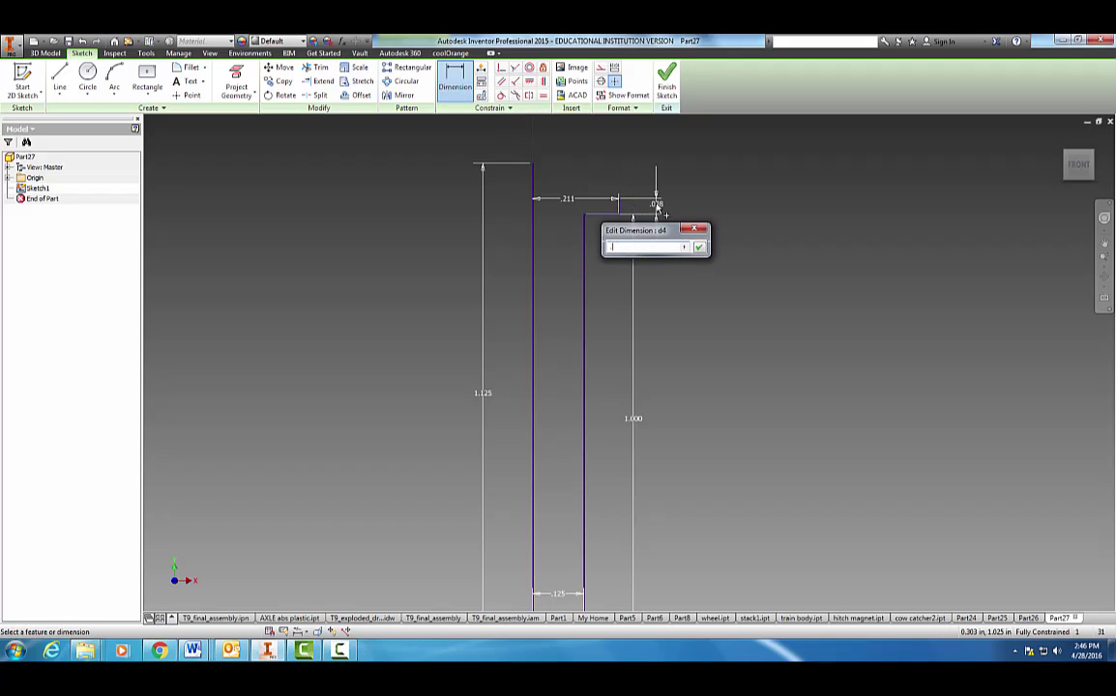
pyautogui.press('Return')
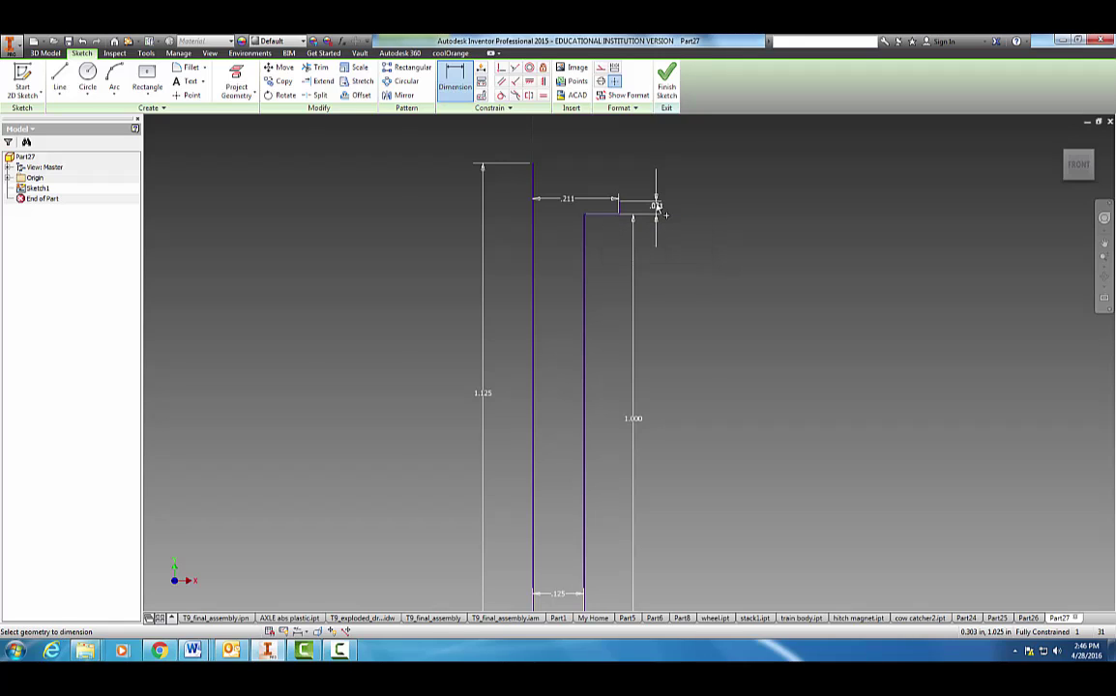
# Check the head's flat diameter in the Word drawing and, back in Inventor, draw a horizontal line about 0.125 in outward from the center line's upper end
pyautogui.scroll(3, 675, 232)
pyautogui.moveTo(675, 222); pyautogui.dragTo(725, 391, button='middle')
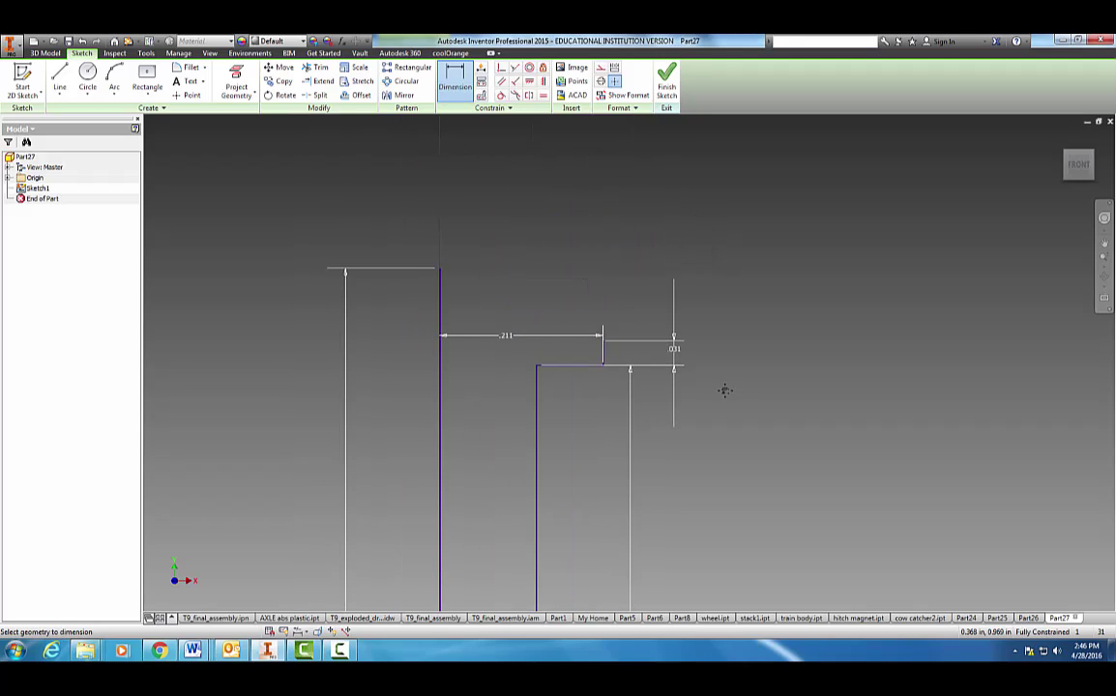
pyautogui.click(117, 77)
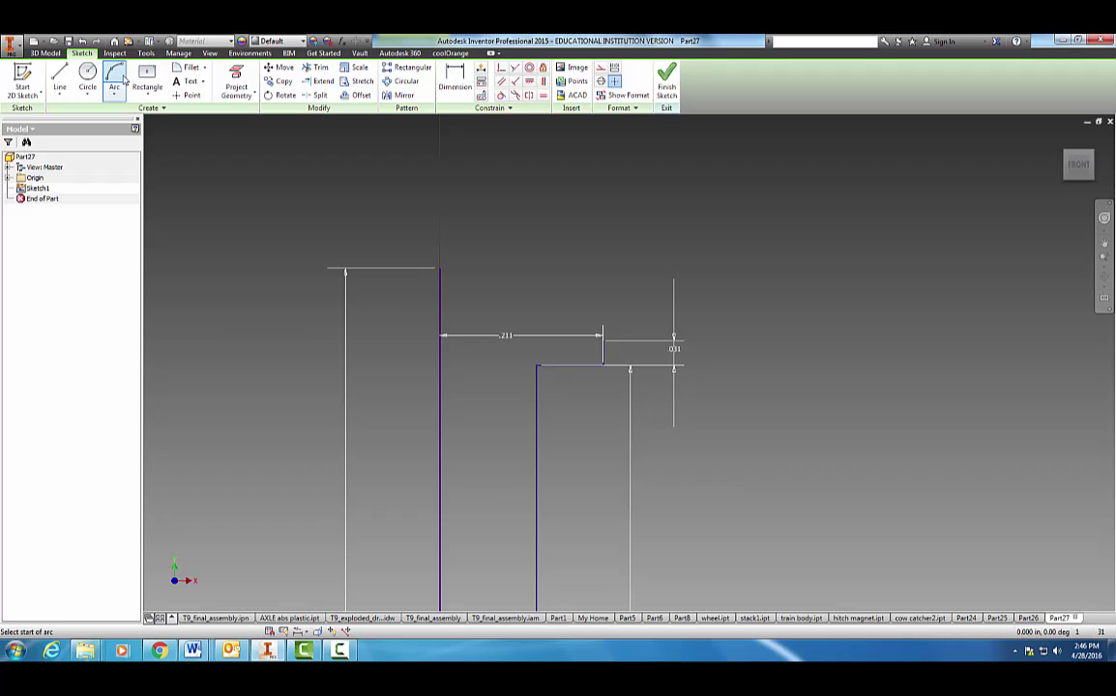
pyautogui.press('Escape')
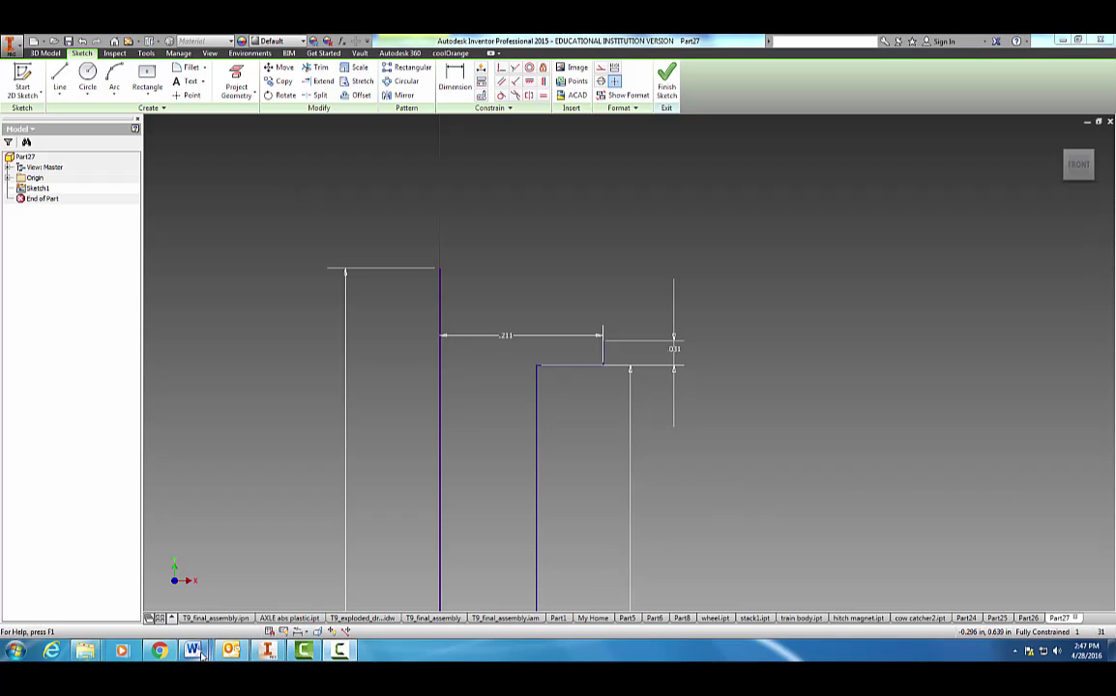
pyautogui.moveTo(200, 655)
pyautogui.click(193, 546)
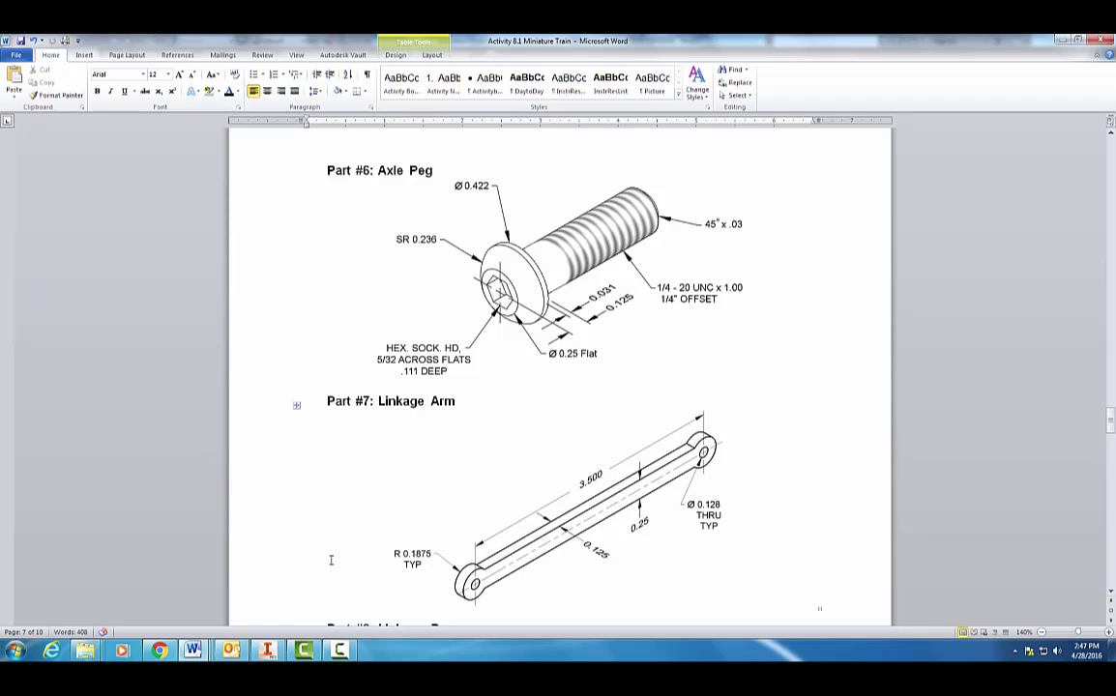
pyautogui.click(266, 650)
pyautogui.click(59, 82)
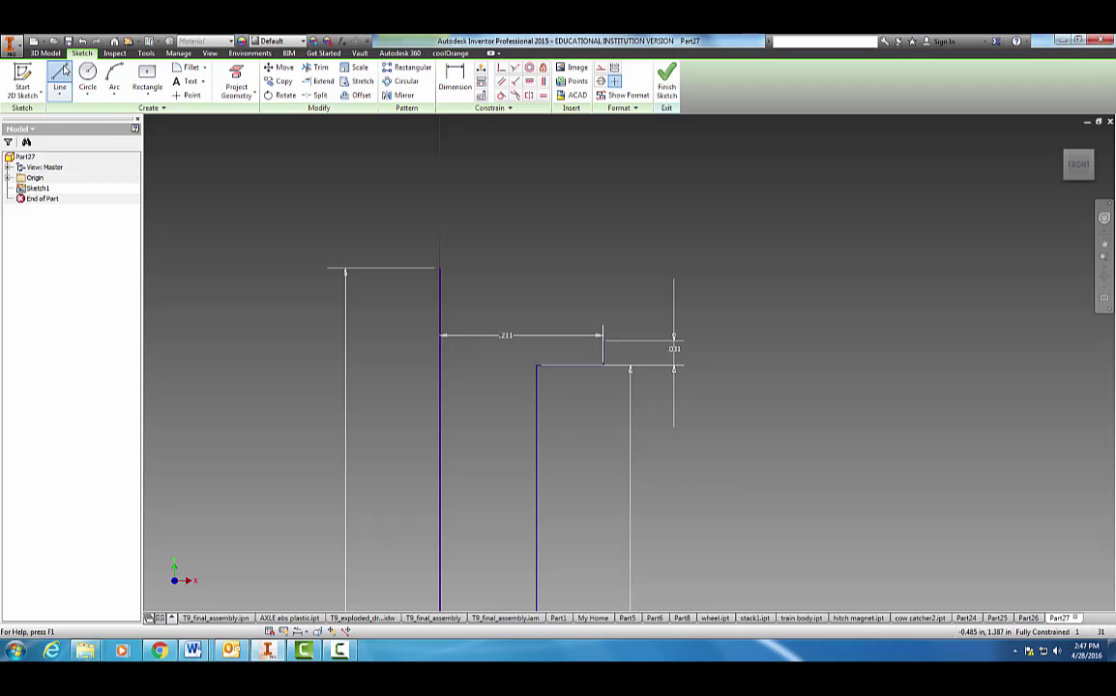
pyautogui.click(440, 268)
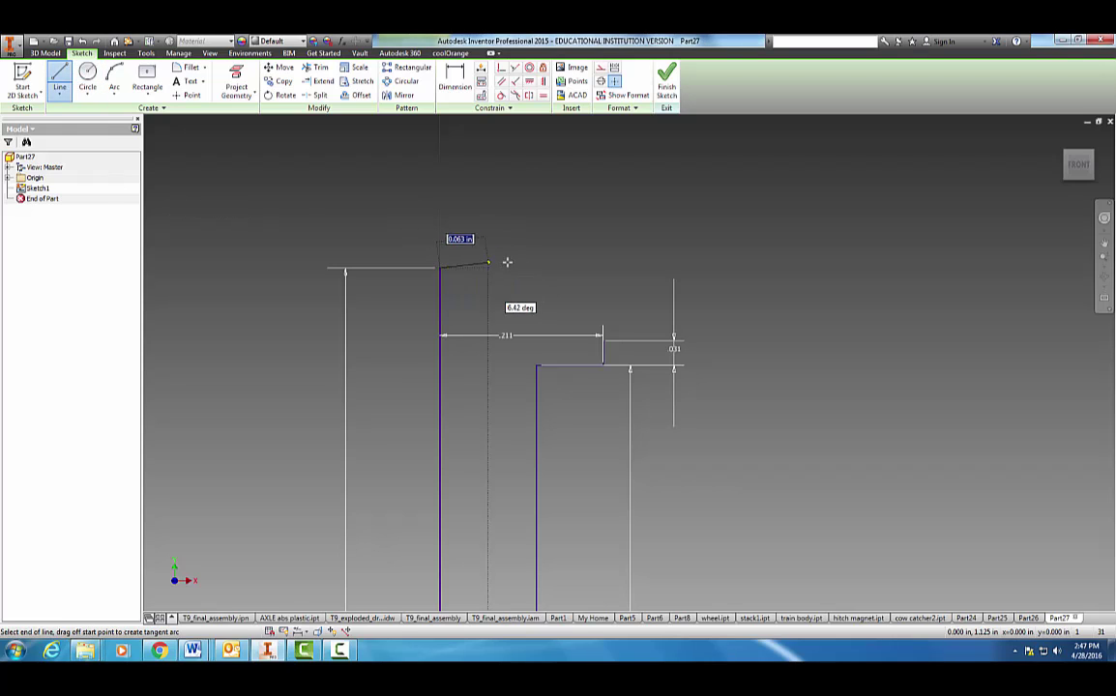
pyautogui.click(534, 268)
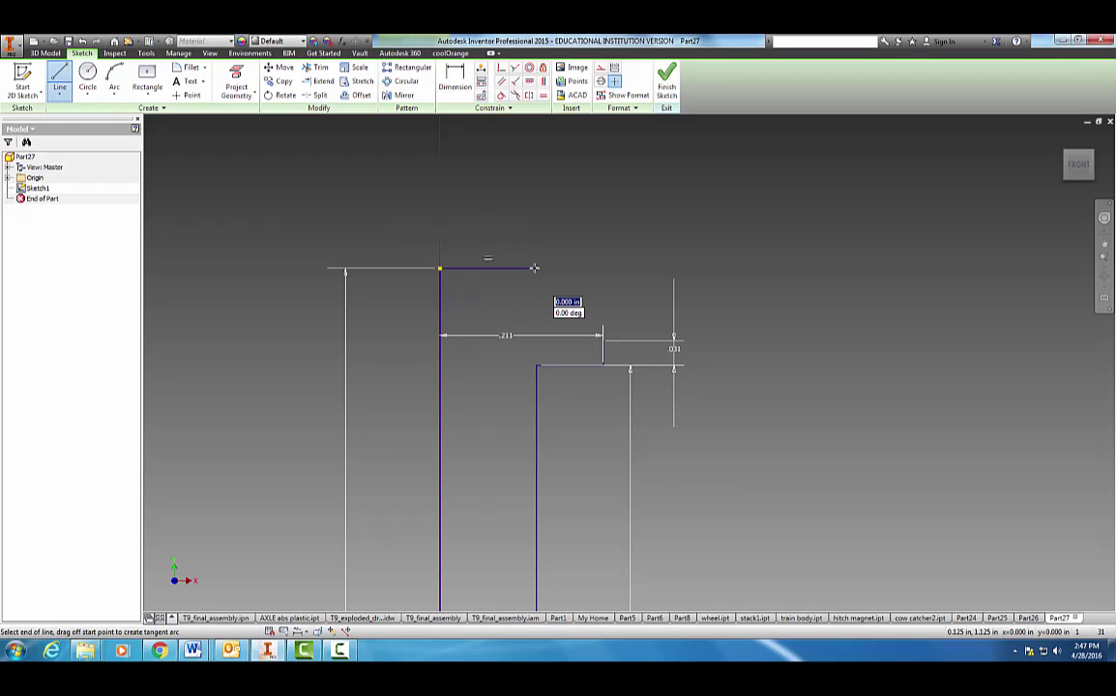
pyautogui.press('Escape')
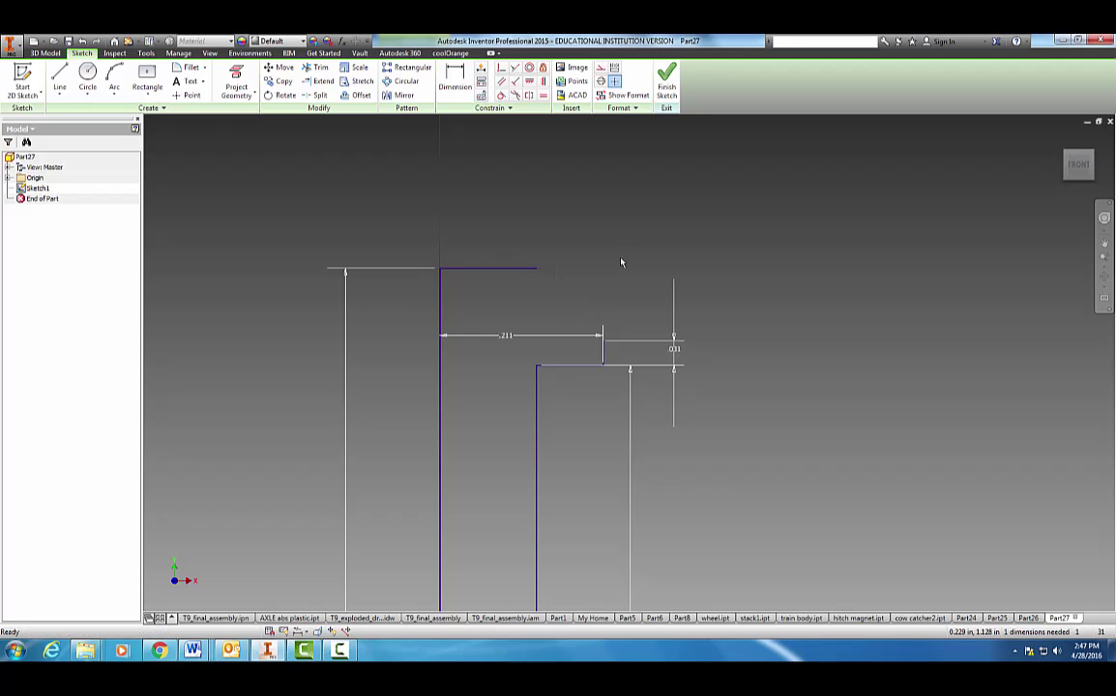
# Draw a three-point arc of radius 0.236 in from the short rim line's upper end to the outer end of the head's top line
pyautogui.click(114, 80)
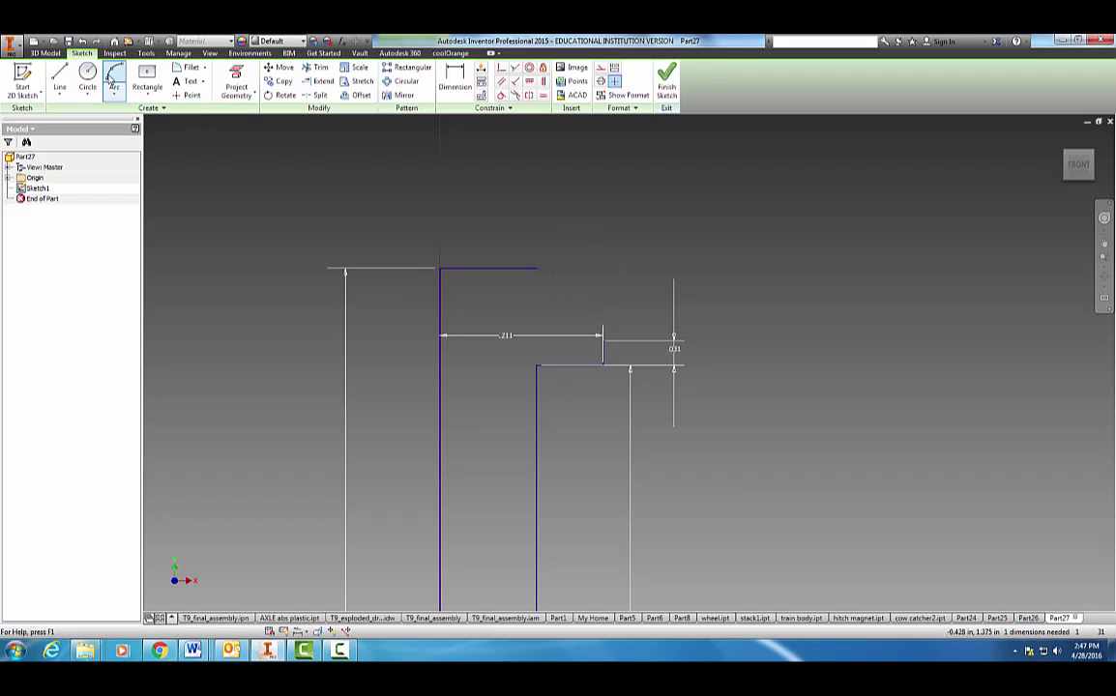
pyautogui.click(603, 338)
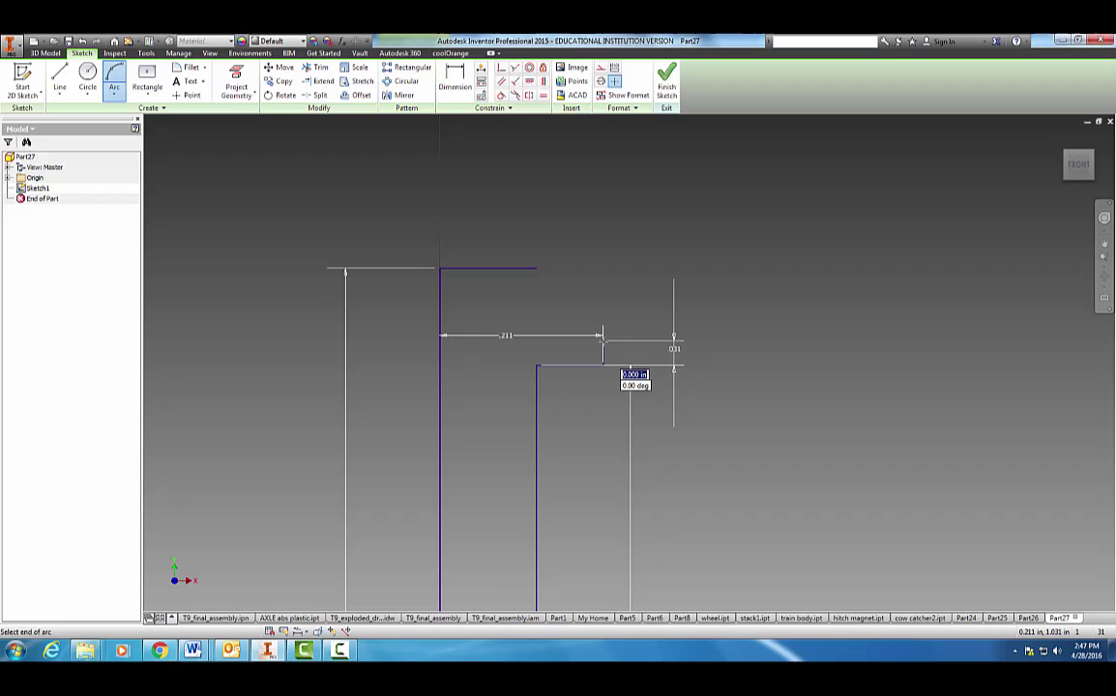
pyautogui.click(537, 269)
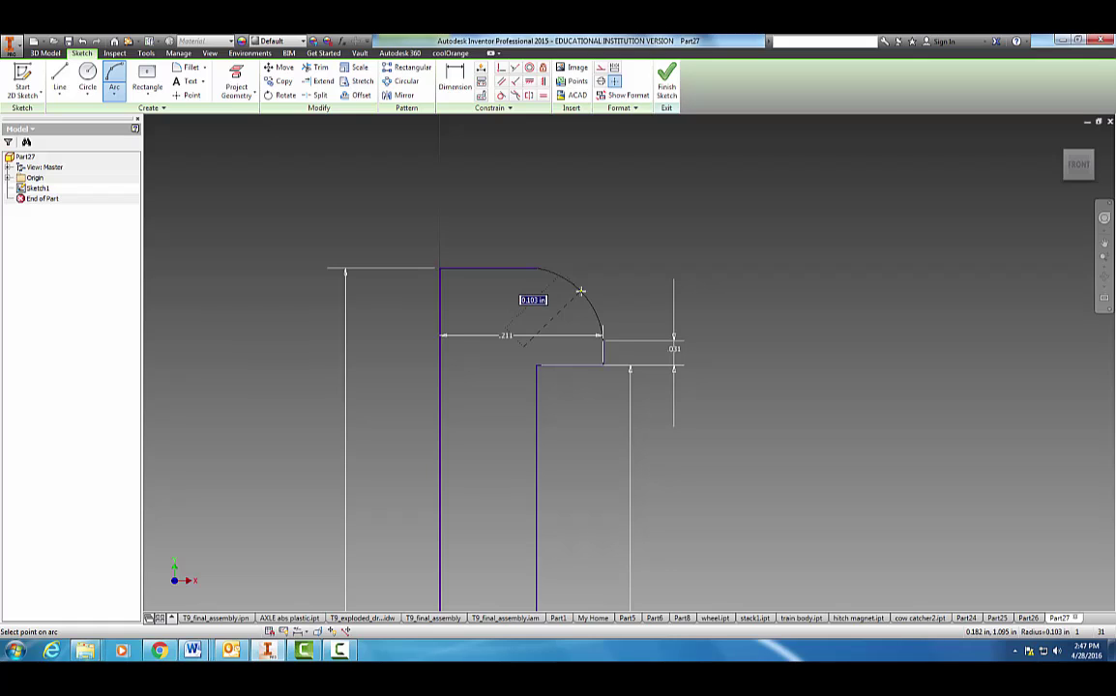
pyautogui.write('.236')
pyautogui.press('Return')
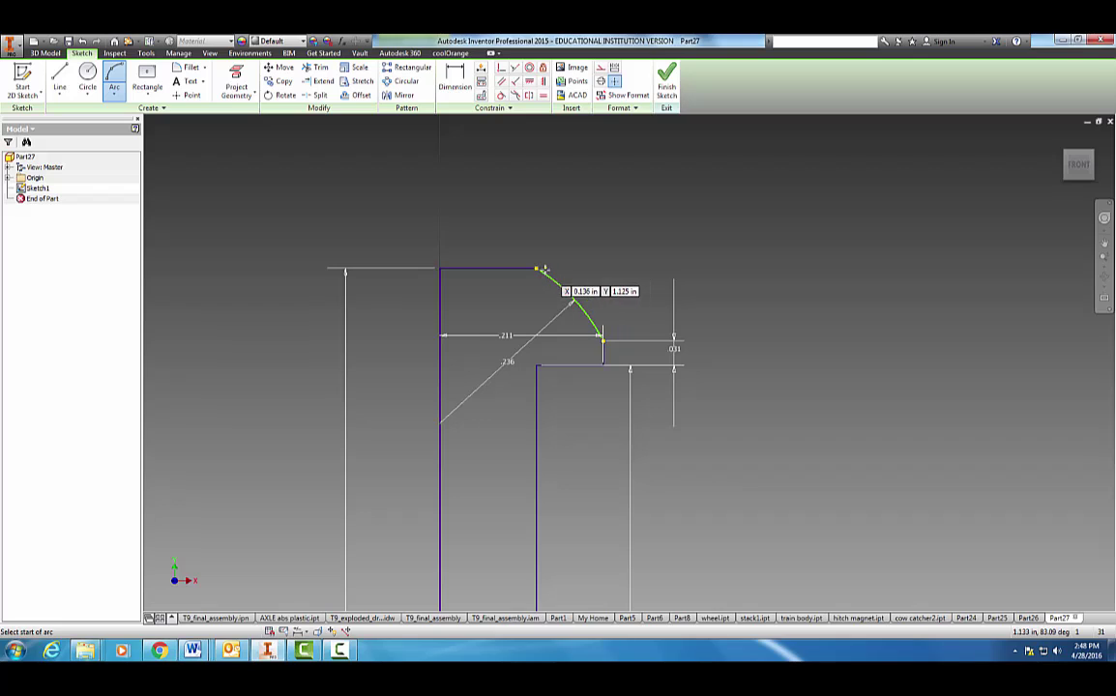
pyautogui.press('Escape')
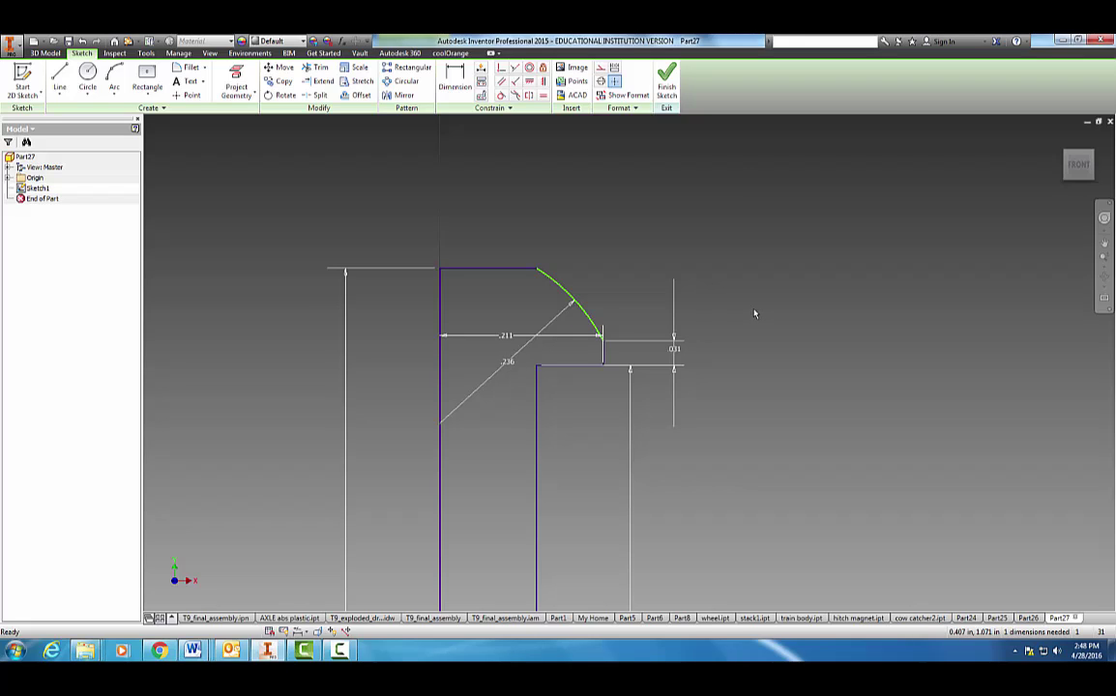
# Dimension the horizontal line across the head's top as 0.125 in
pyautogui.moveTo(801, 331)
pyautogui.mouseDown(button='middle')
pyautogui.moveTo(804, 391)
pyautogui.moveTo(808, 307)
pyautogui.mouseUp(button='middle')
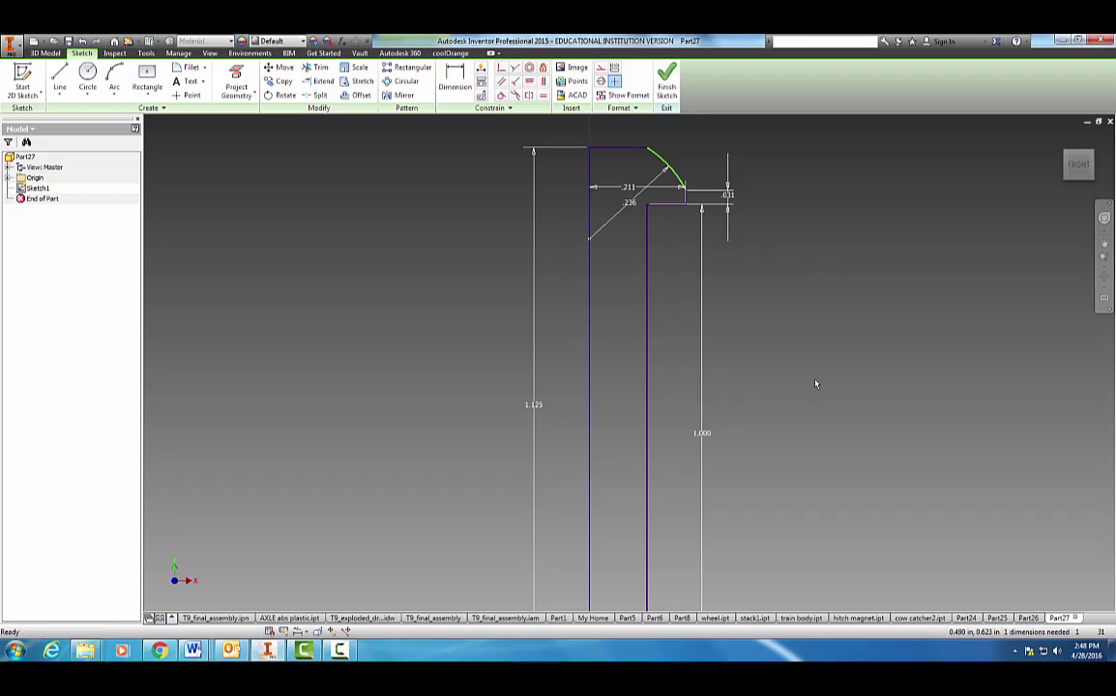
pyautogui.scroll(-3, 812, 381)
pyautogui.moveTo(814, 364); pyautogui.dragTo(716, 347)
pyautogui.press('Escape')
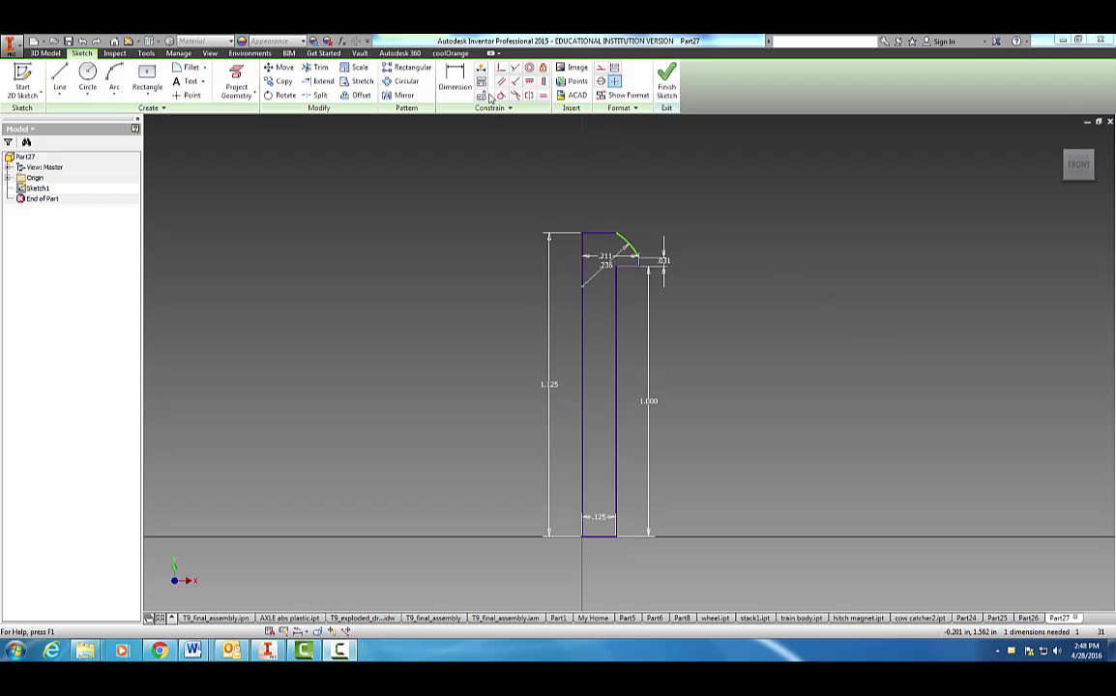
pyautogui.press('d')
pyautogui.click(604, 234)
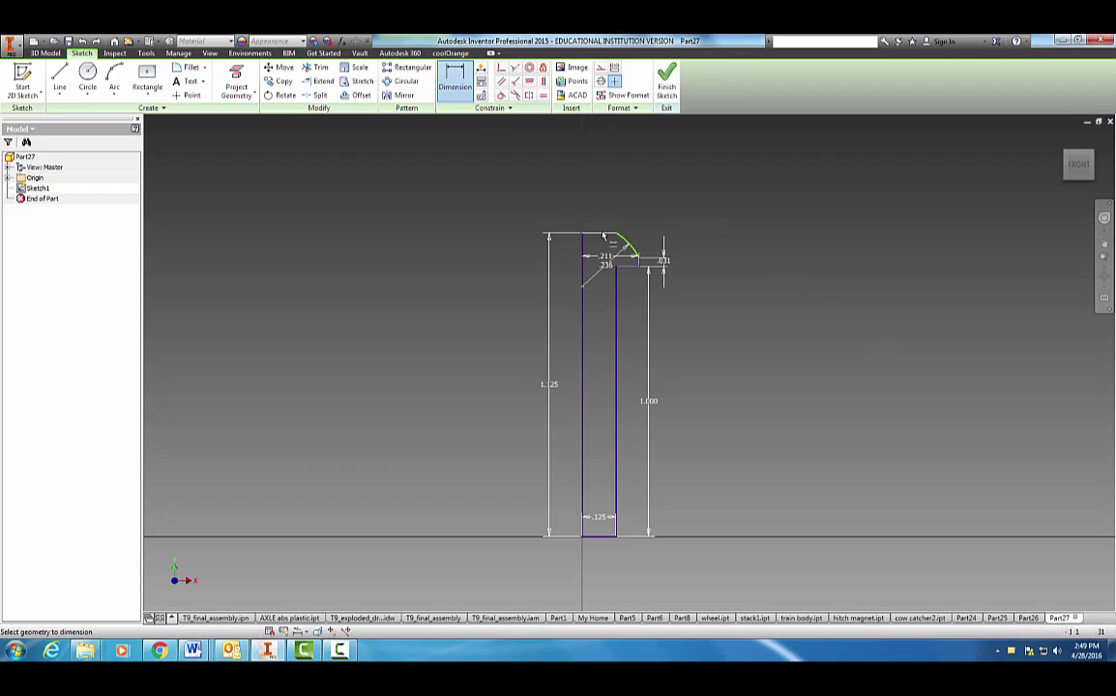
pyautogui.click(607, 222)
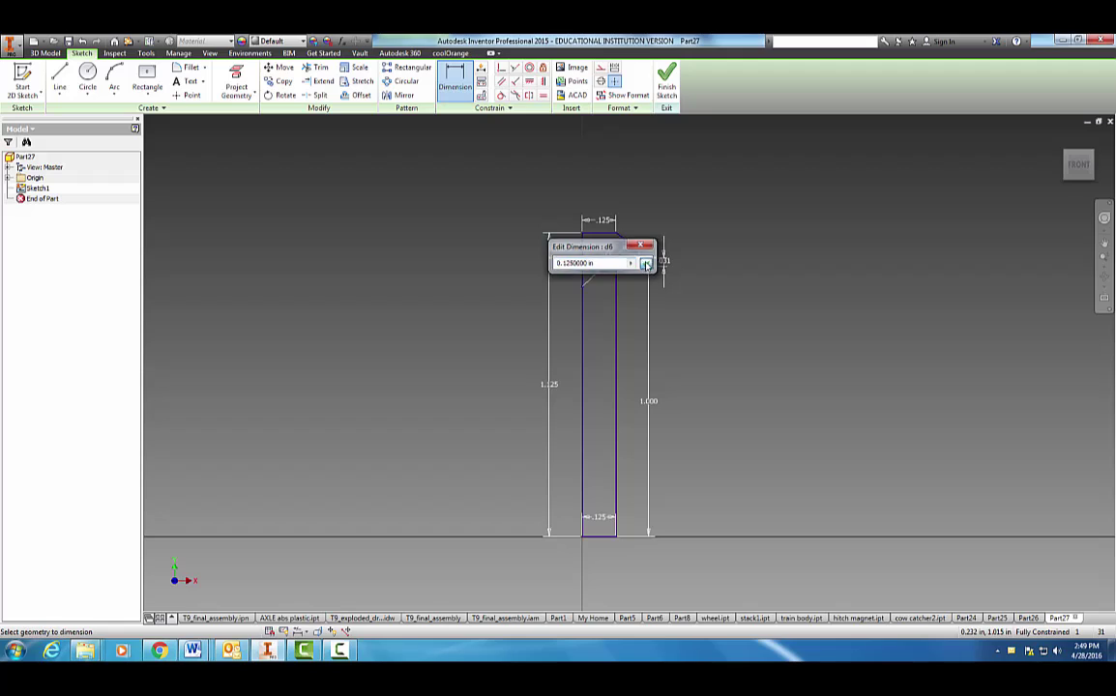
pyautogui.click(645, 264)
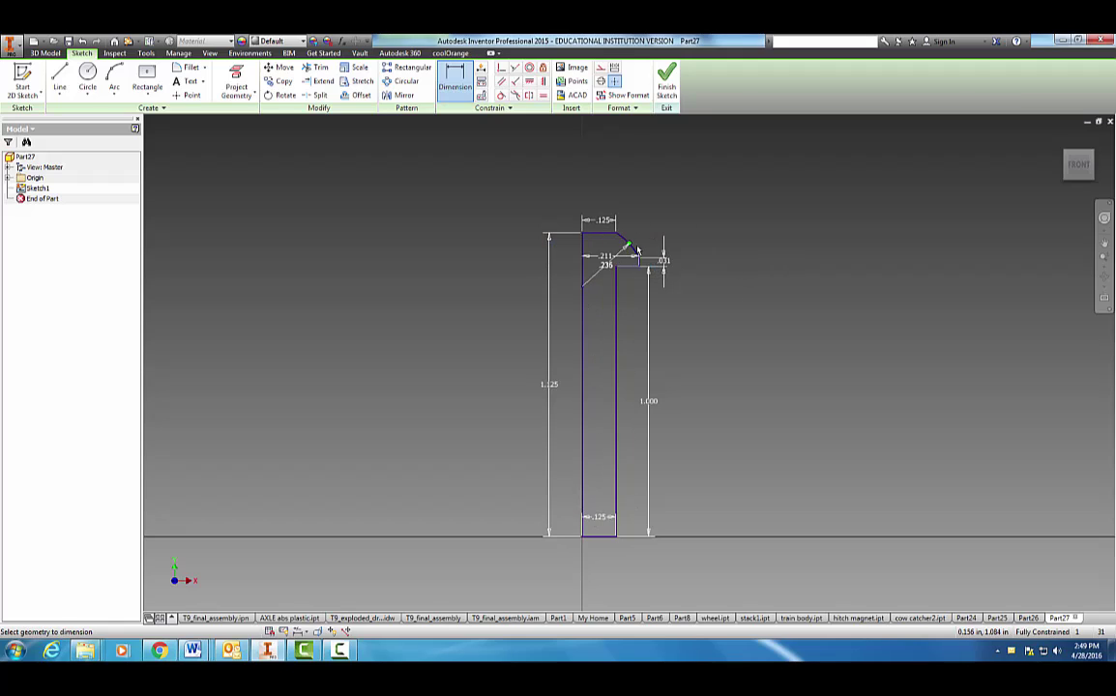
# Finish the sketch and revolve the half-profile a full turn about the 1.125 in center line
pyautogui.click(666, 83)
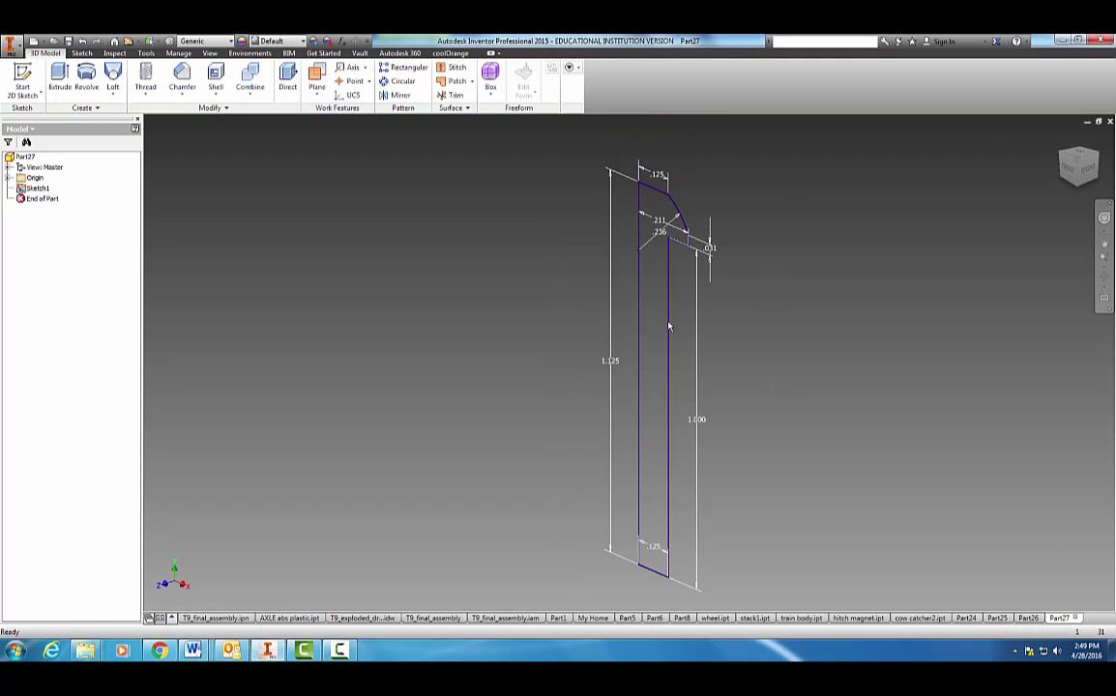
pyautogui.click(87, 78)
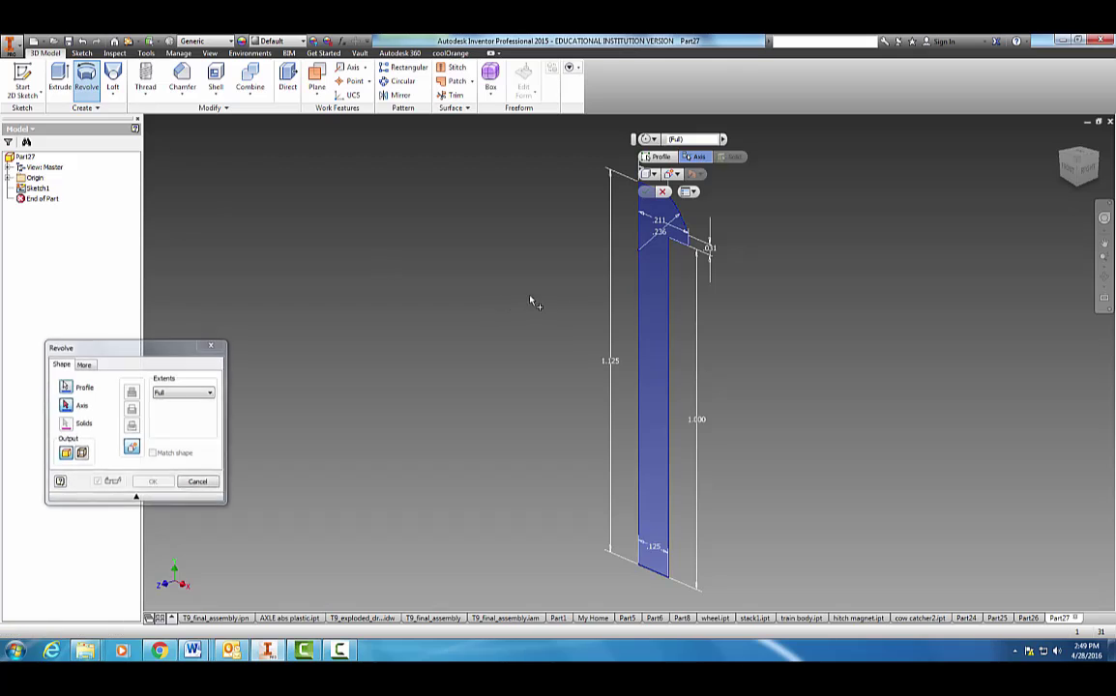
pyautogui.click(637, 300)
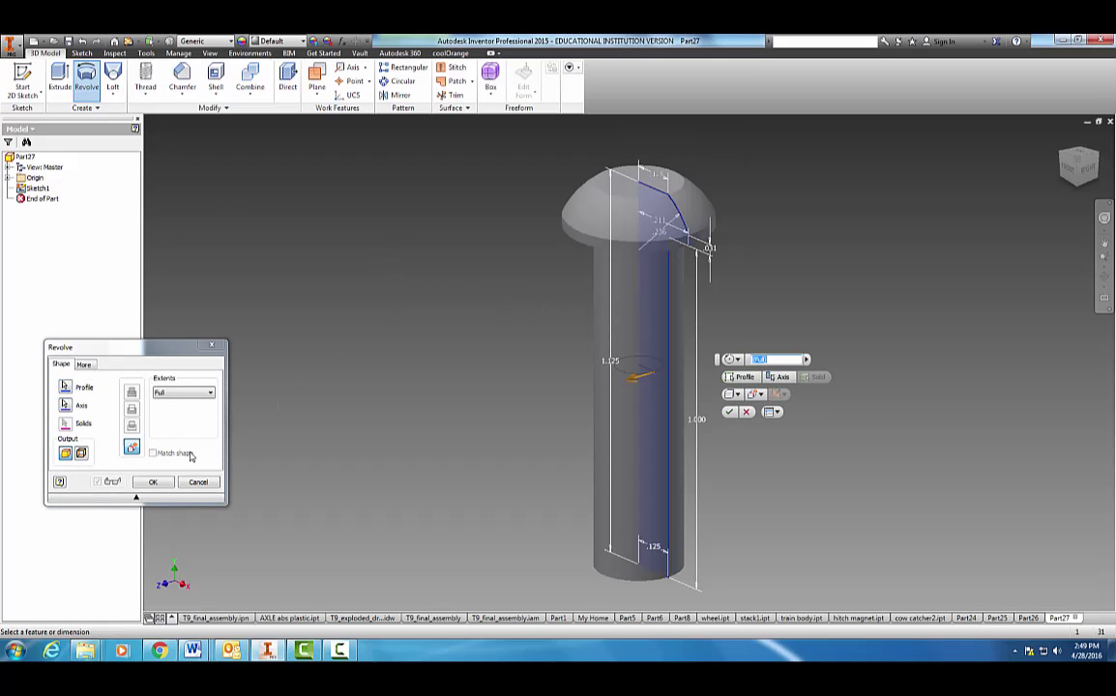
pyautogui.click(153, 481)
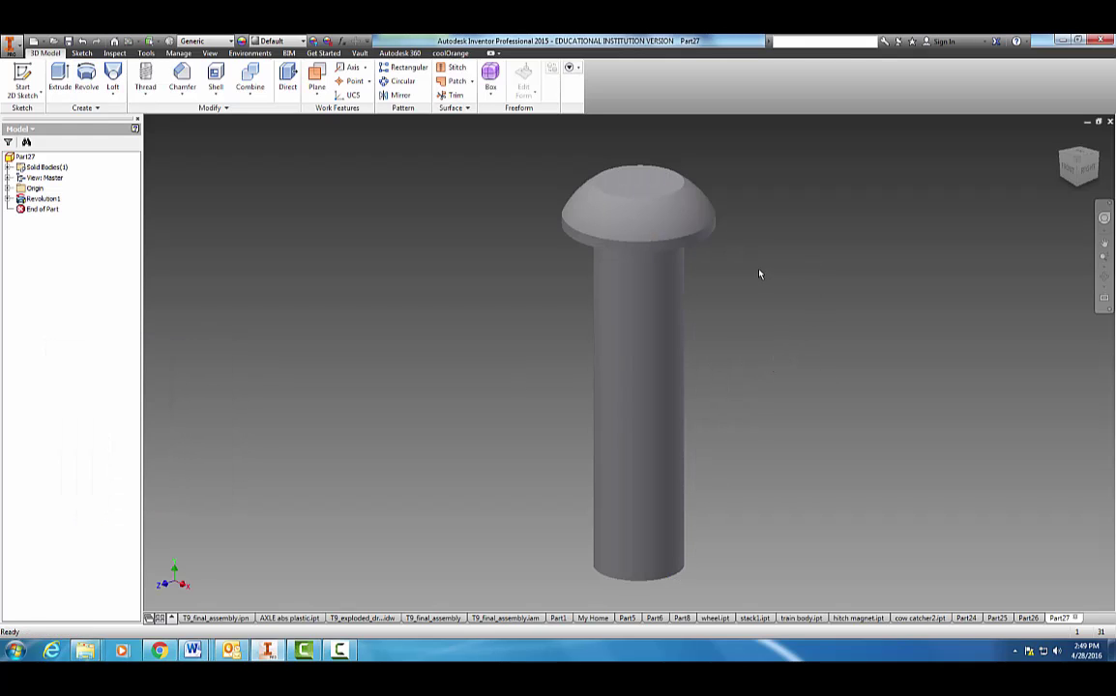
# Start a sketch on the head's flat circular face and draw a six-sided polygon centered on the origin, about 0.088 in from center to corner
pyautogui.keyDown('shift'); pyautogui.moveTo(760, 274); pyautogui.dragTo(749, 379, button='middle'); pyautogui.keyUp('shift')
pyautogui.click(675, 433)
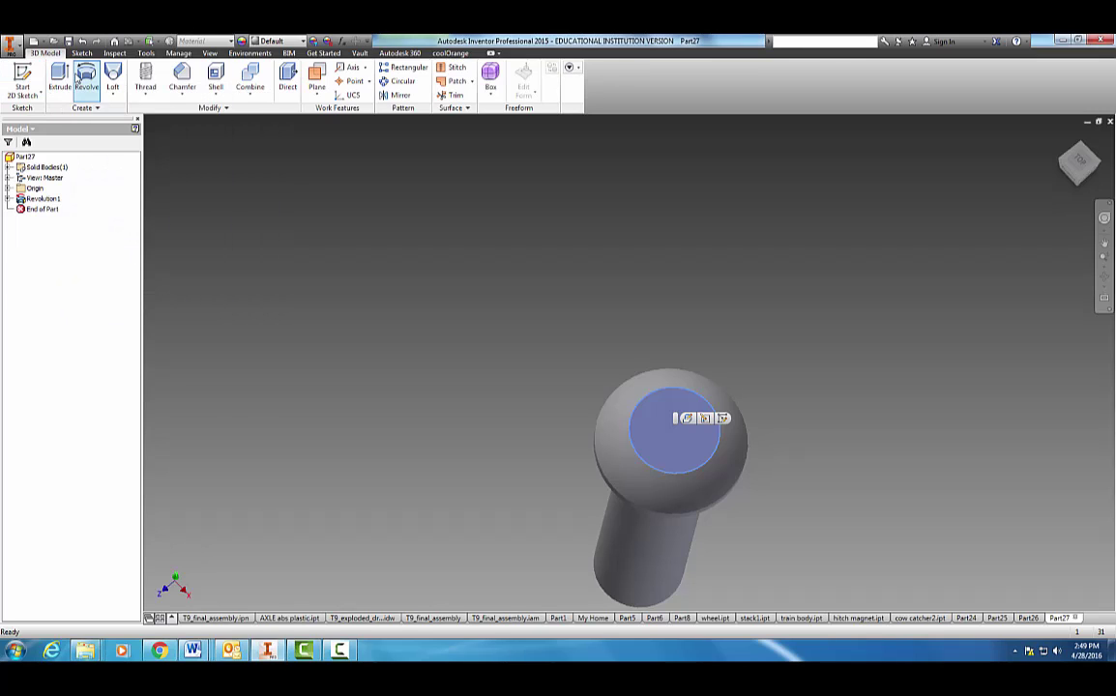
pyautogui.click(23, 79)
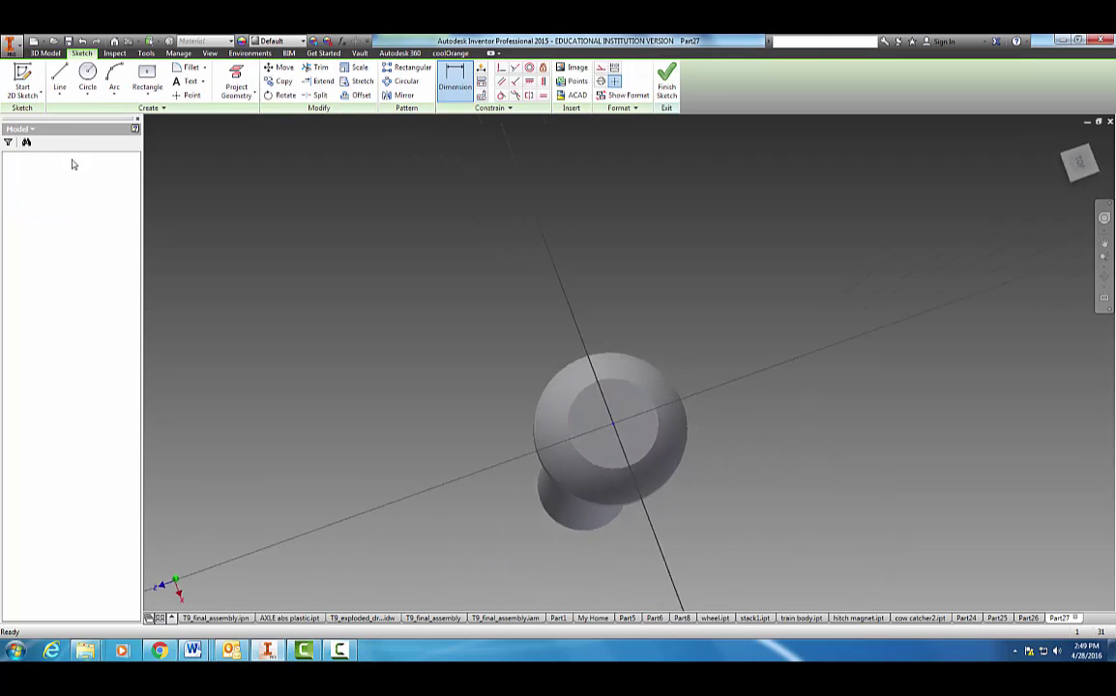
pyautogui.click(147, 95)
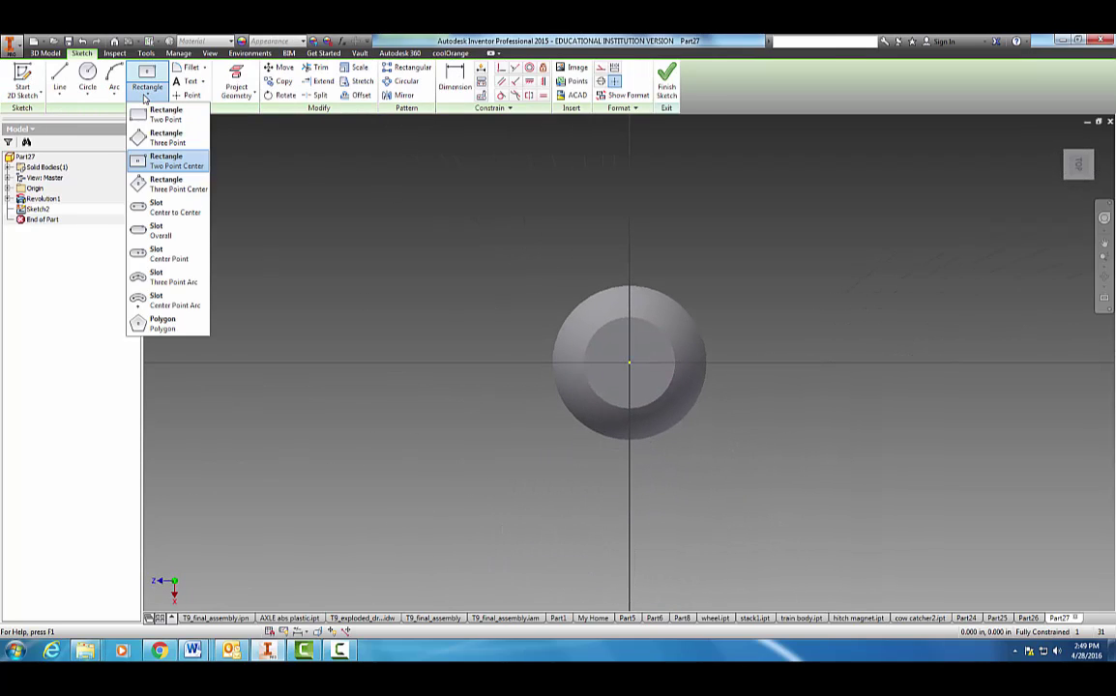
pyautogui.click(168, 331)
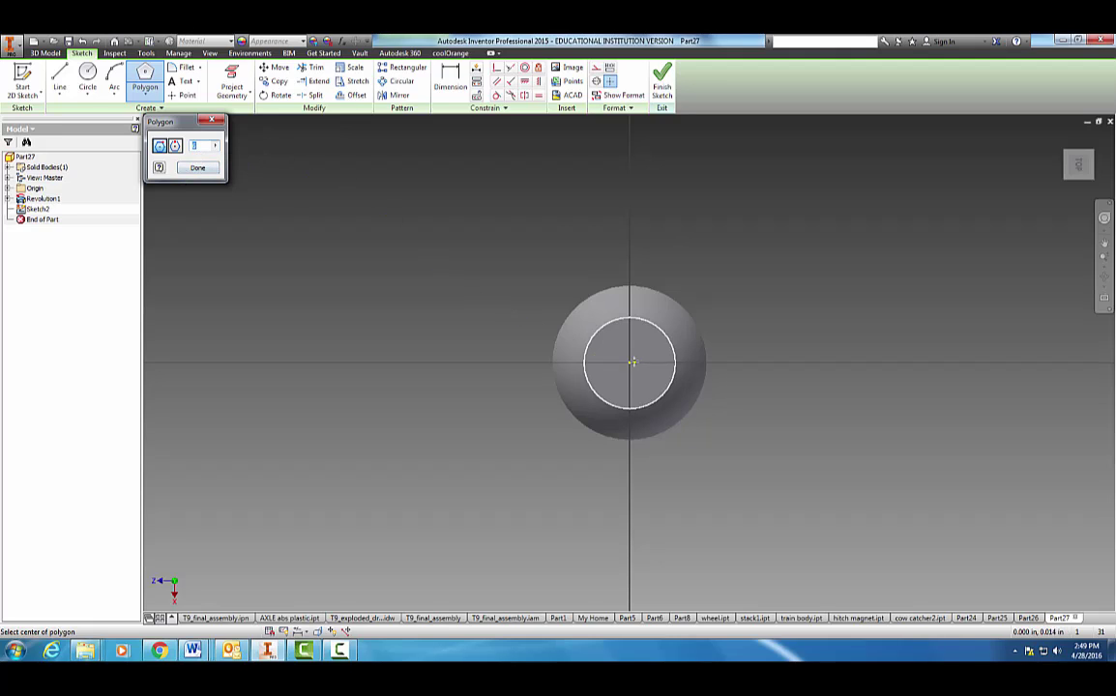
pyautogui.write('6')
pyautogui.click(629, 364)
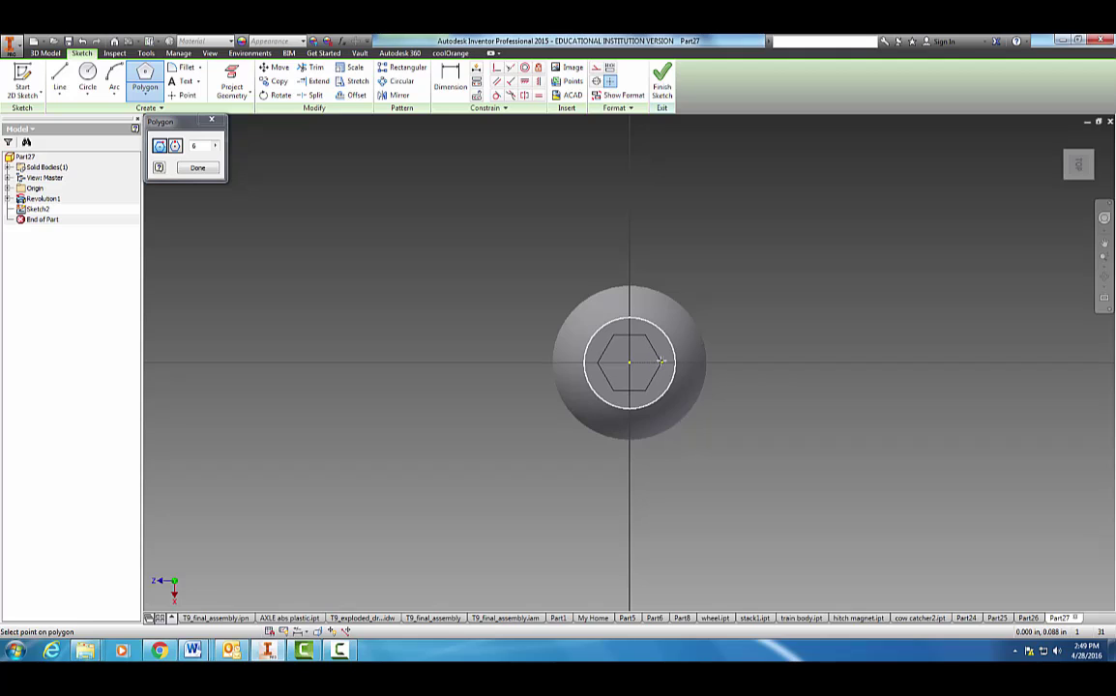
pyautogui.click(661, 362)
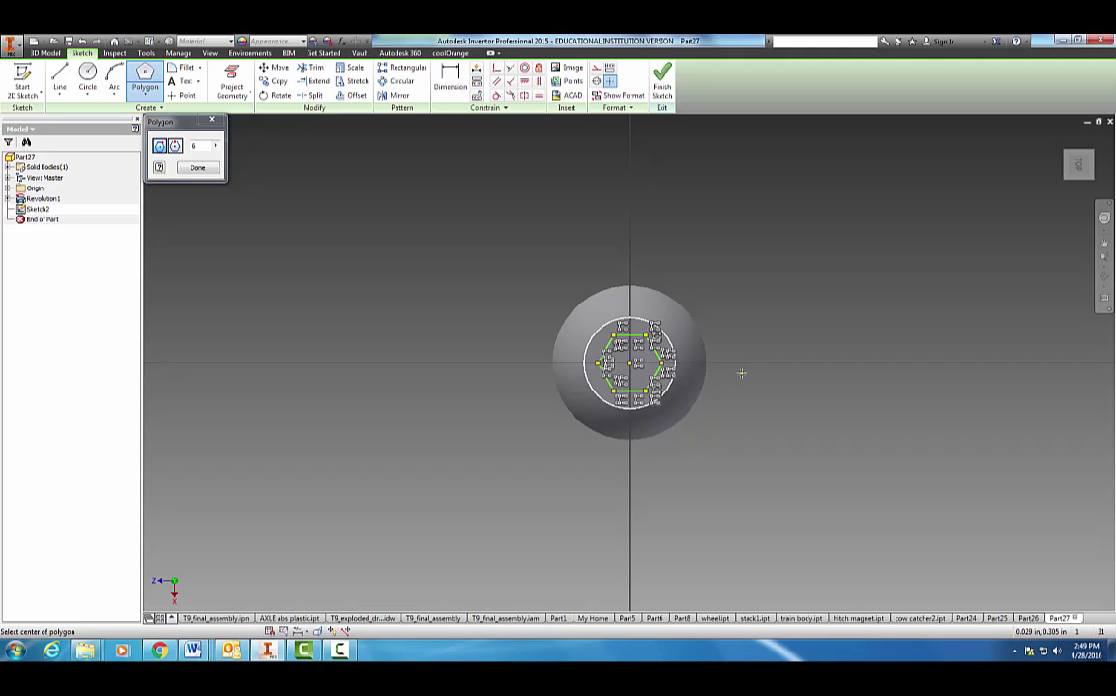
pyautogui.press('Escape')
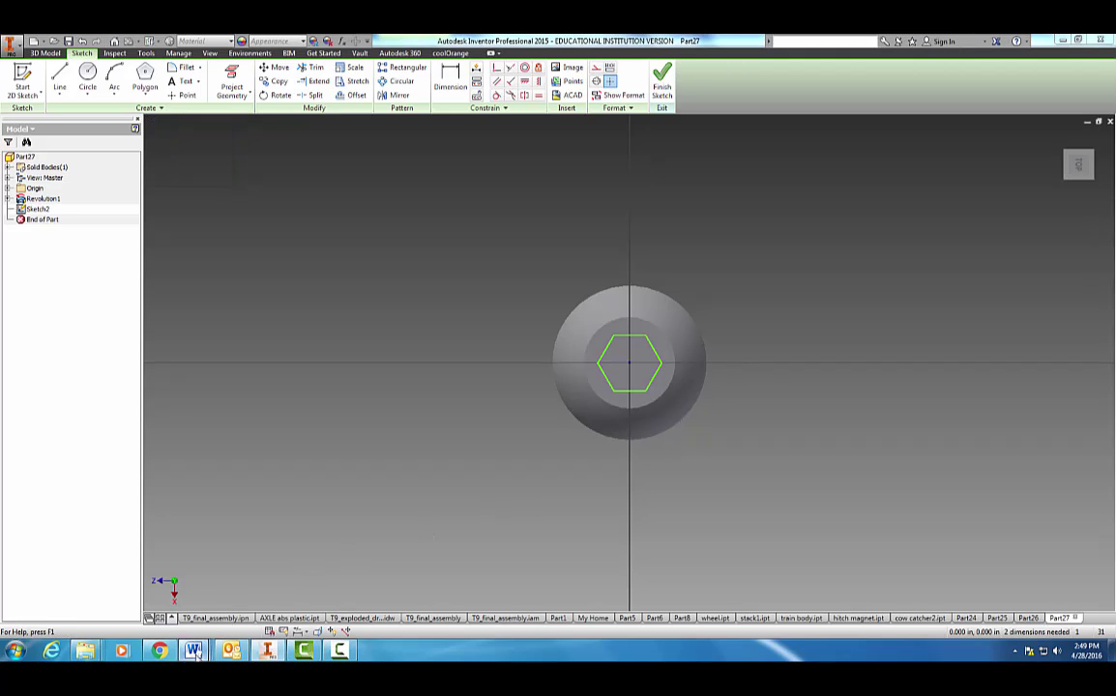
# Check the hex socket callout in the Word drawing and dimension the hexagon across its flats as 5/32 in in Inventor
pyautogui.moveTo(193, 651)
pyautogui.click(189, 581)
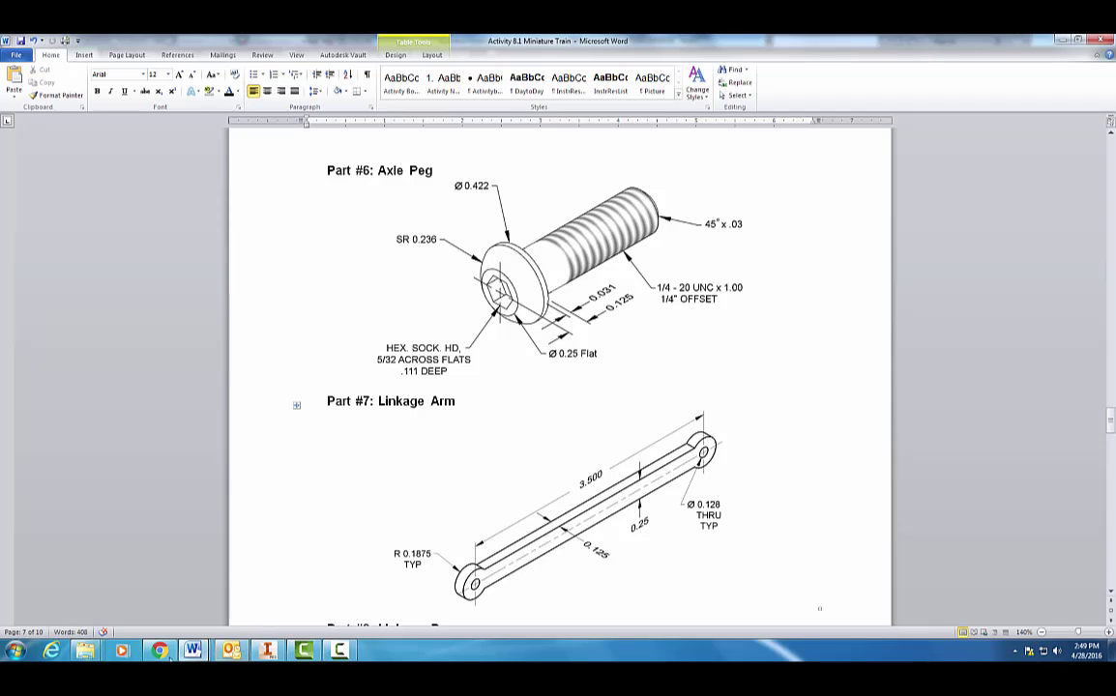
pyautogui.moveTo(230, 650)
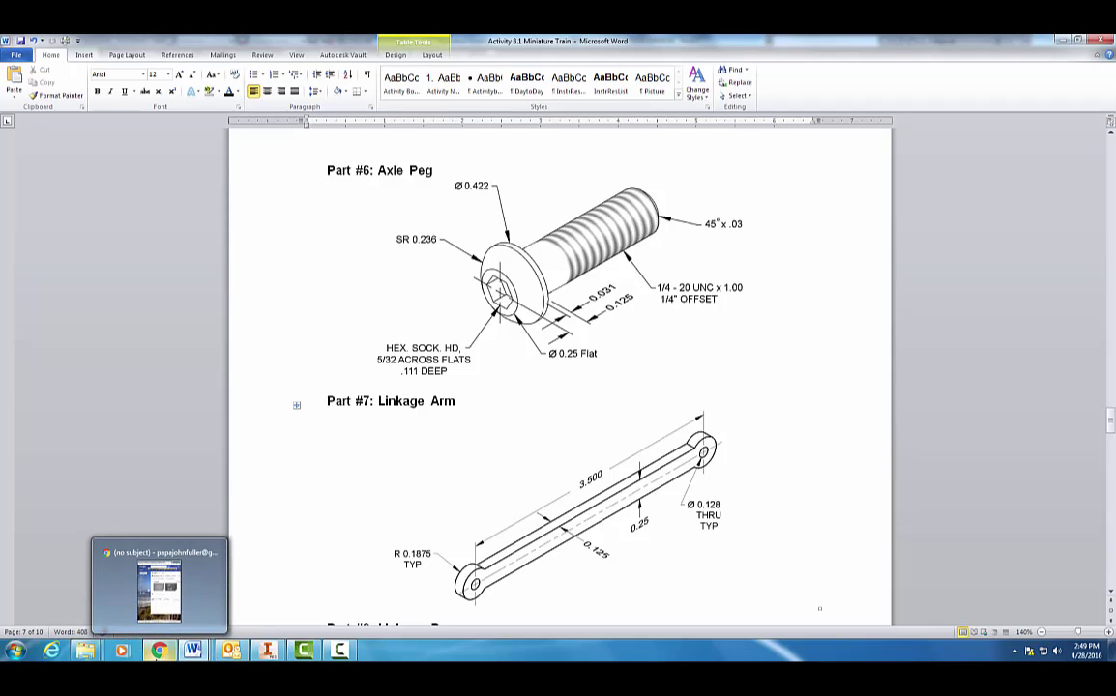
pyautogui.click(267, 650)
pyautogui.click(450, 83)
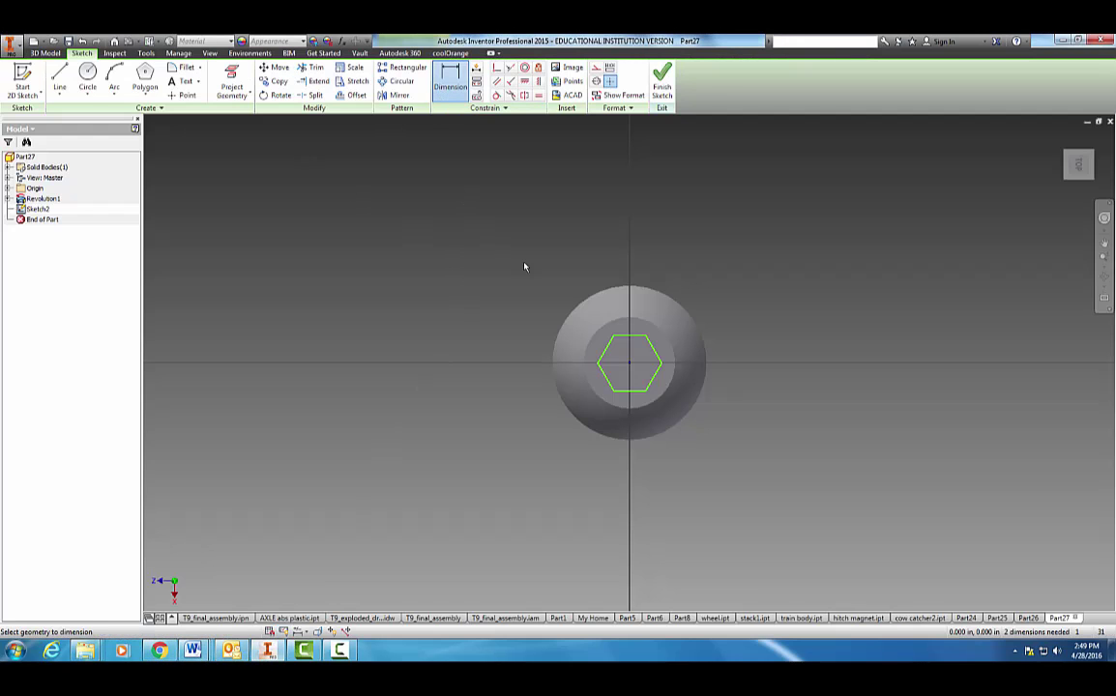
pyautogui.click(640, 338)
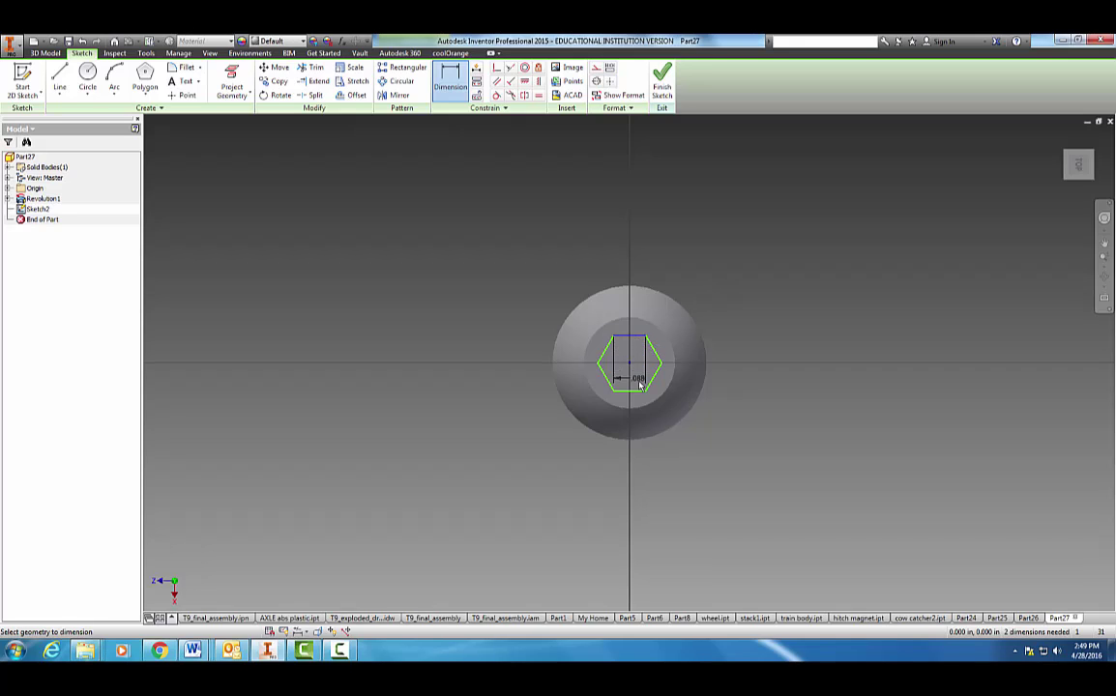
pyautogui.click(637, 395)
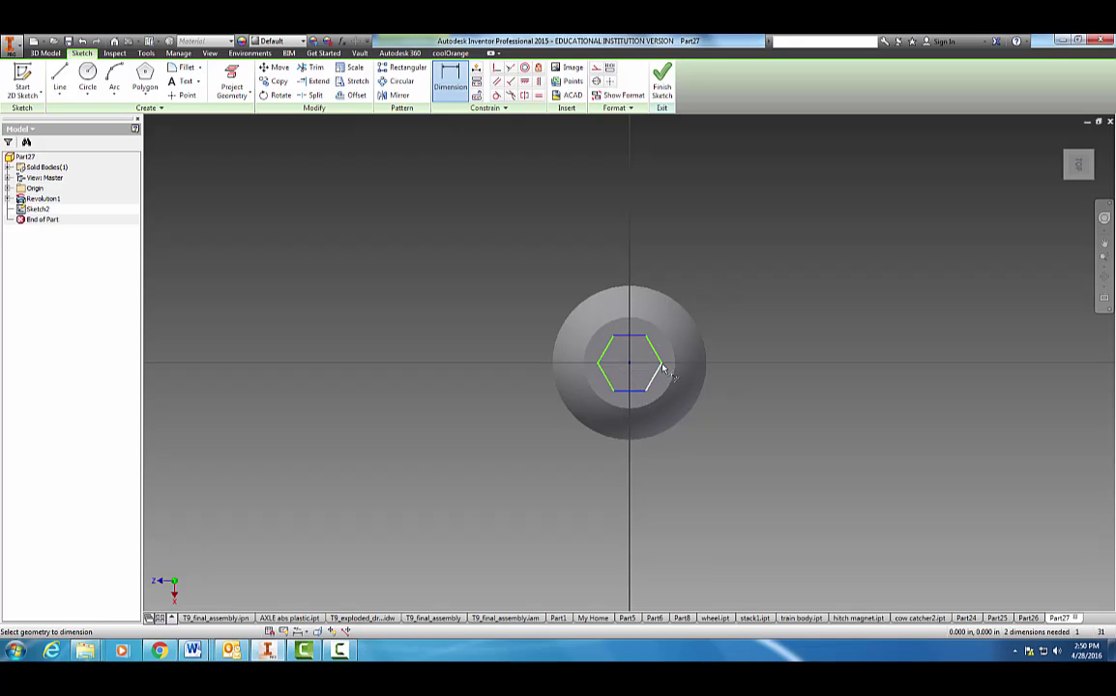
pyautogui.click(740, 360)
pyautogui.write('5/32')
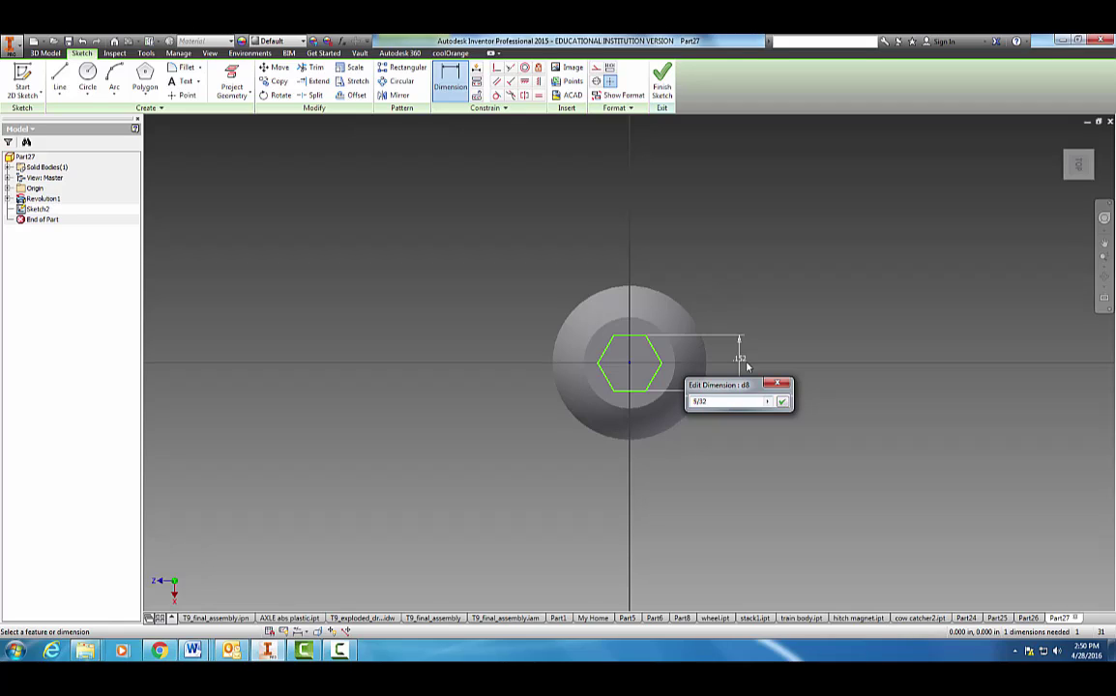
pyautogui.click(784, 402)
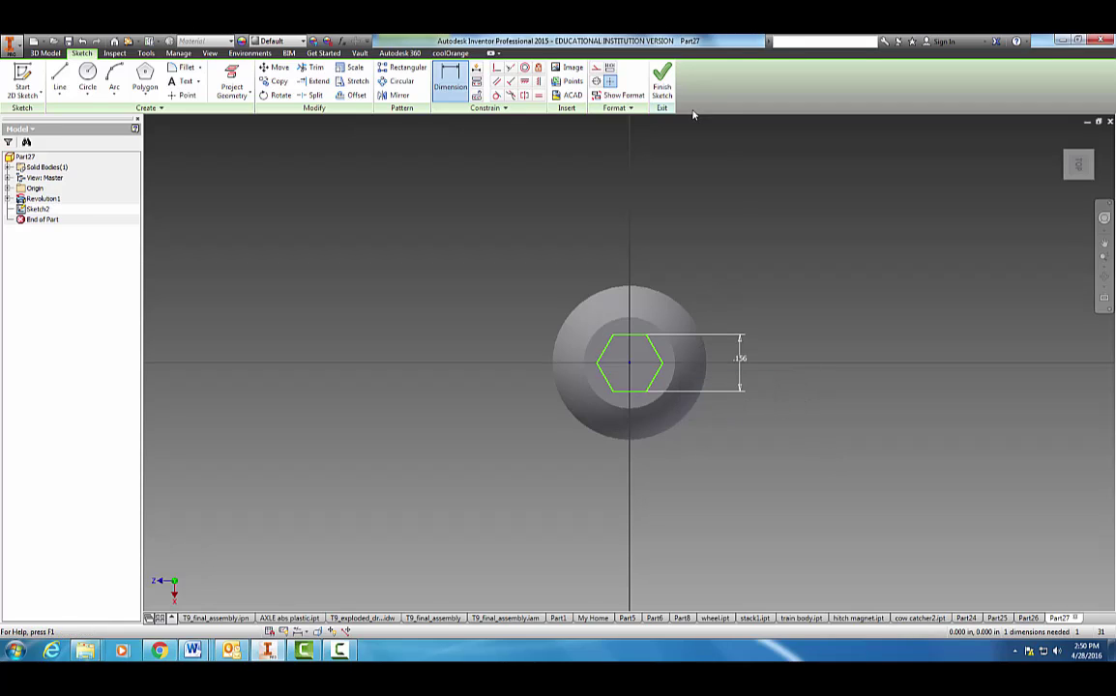
# Finish the sketch and cut-extrude the hexagon 0.111 in deep into the peg's head
pyautogui.click(661, 85)
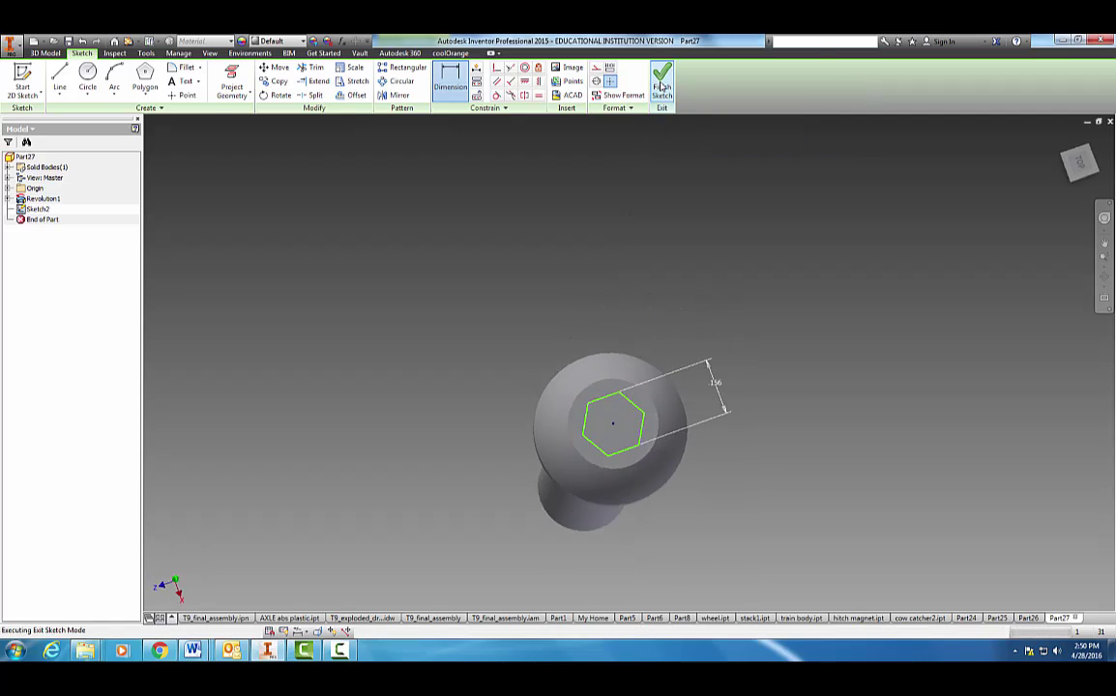
pyautogui.click(59, 78)
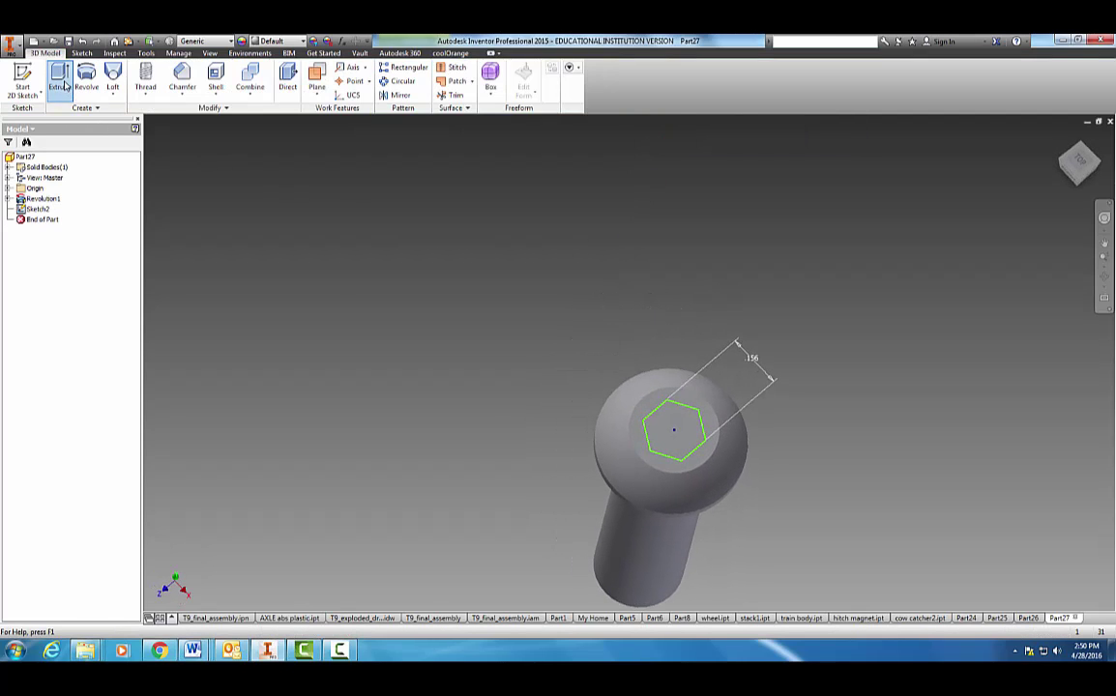
pyautogui.click(223, 241)
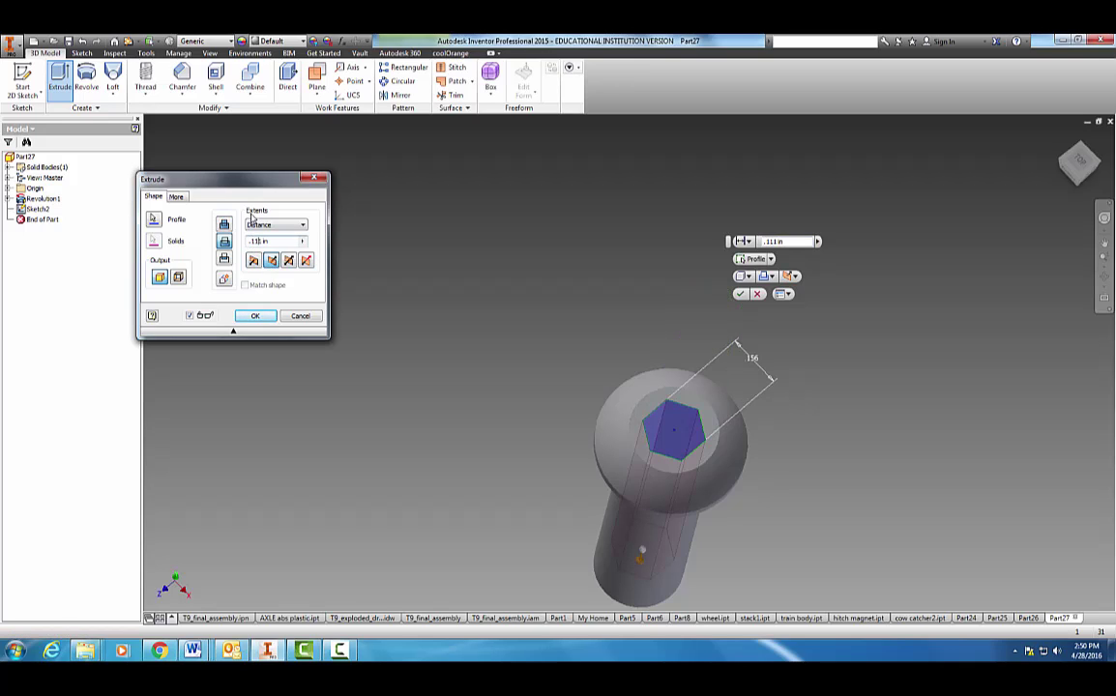
pyautogui.click(263, 319)
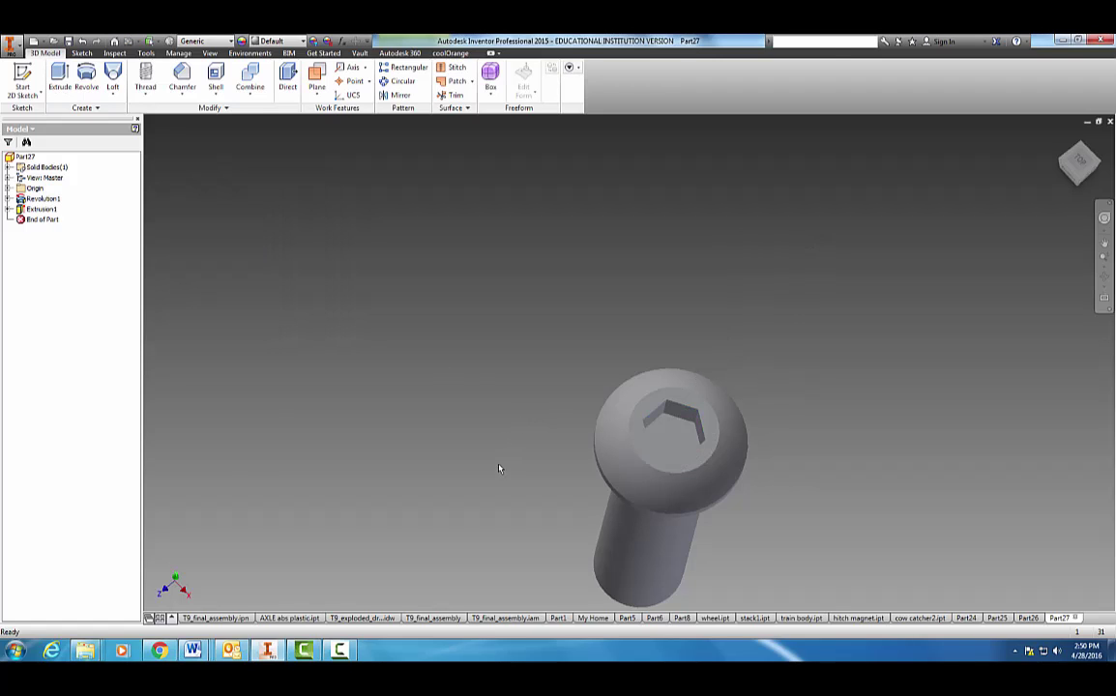
# Chamfer the circular edge at the free end of the shank with a distance of 0.03 in
pyautogui.keyDown('shift'); pyautogui.moveTo(500, 468); pyautogui.dragTo(514, 431, button='middle'); pyautogui.keyUp('shift')
pyautogui.moveTo(805, 521); pyautogui.dragTo(825, 332, button='middle')
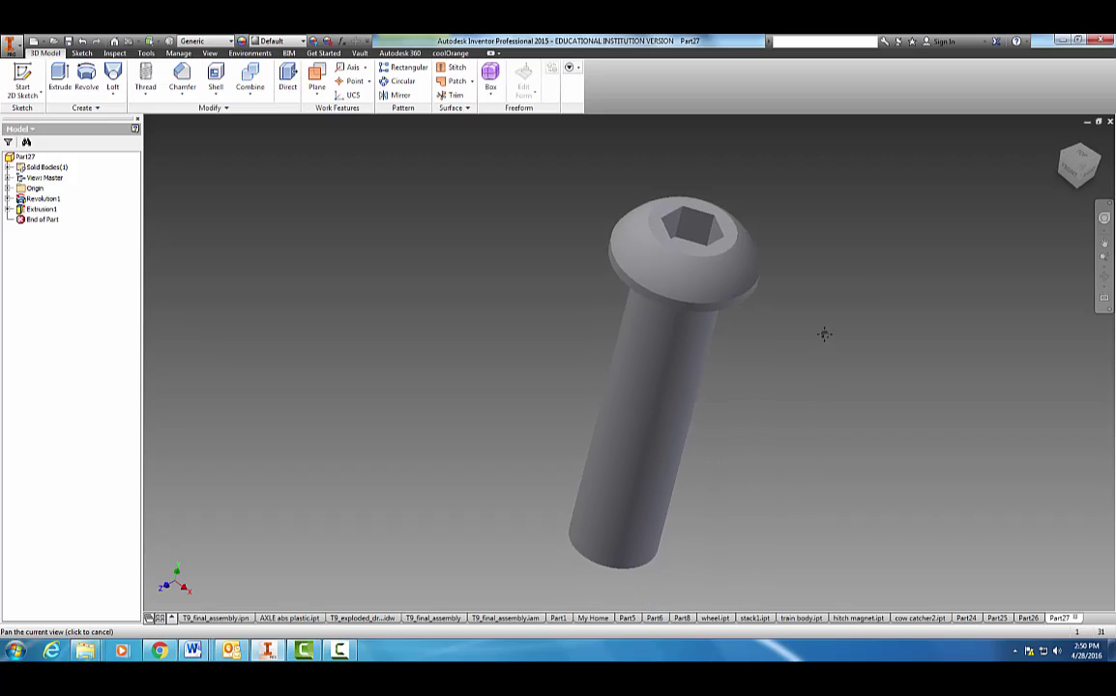
pyautogui.keyDown('shift'); pyautogui.moveTo(822, 459); pyautogui.dragTo(949, 389, button='middle'); pyautogui.keyUp('shift')
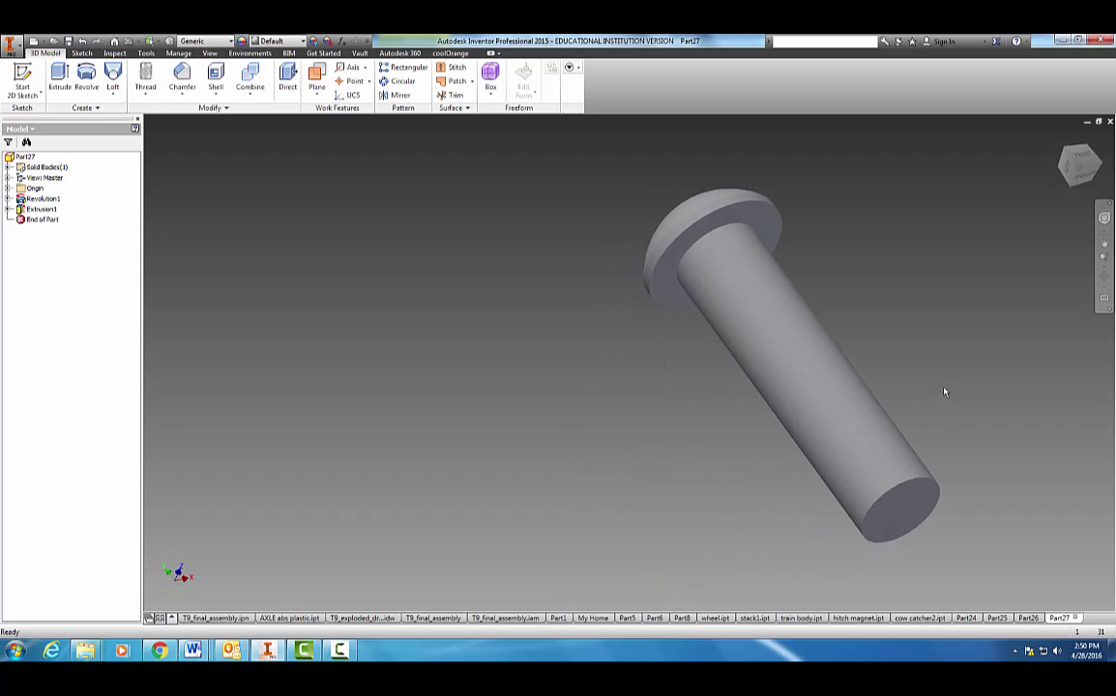
pyautogui.click(182, 77)
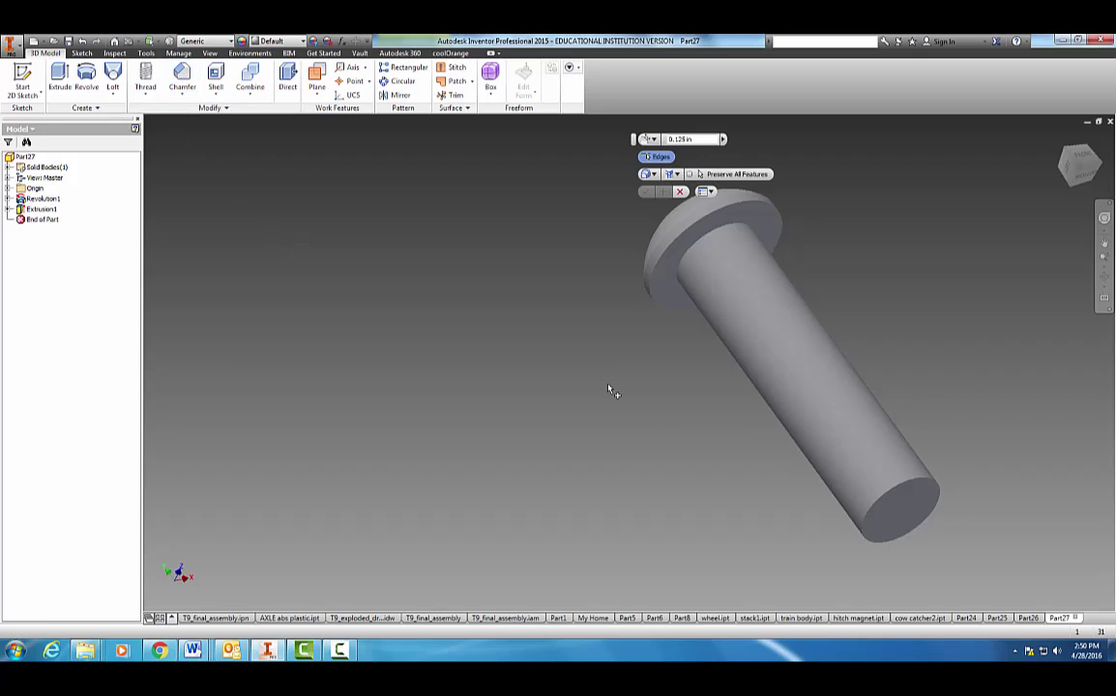
pyautogui.click(868, 503)
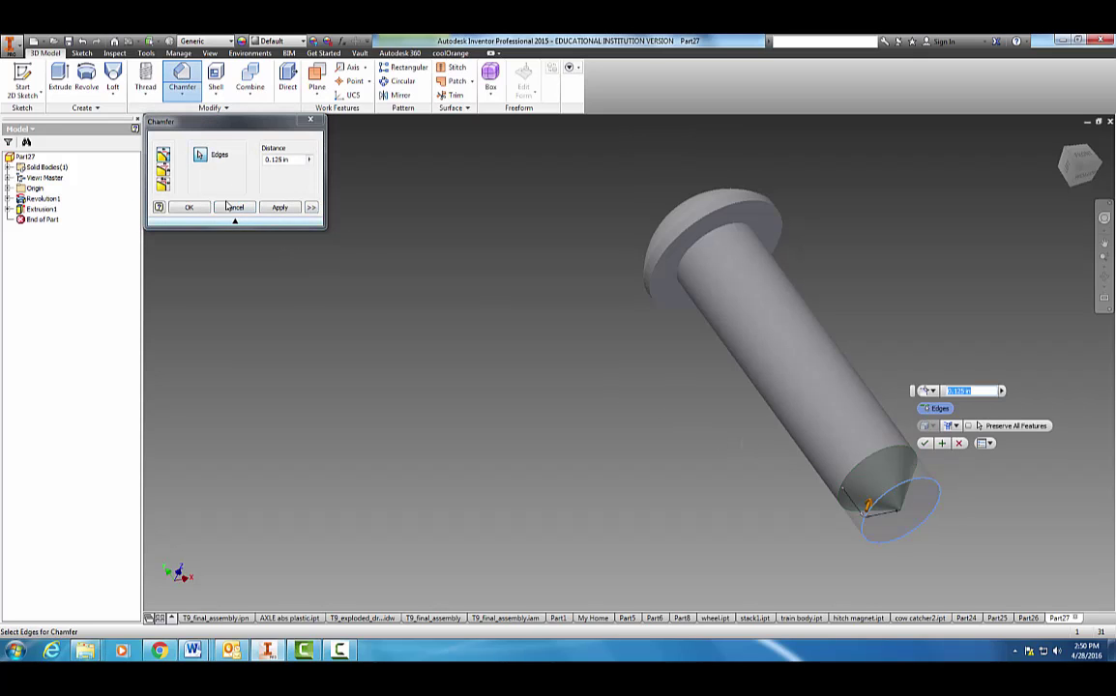
pyautogui.doubleClick(273, 160)
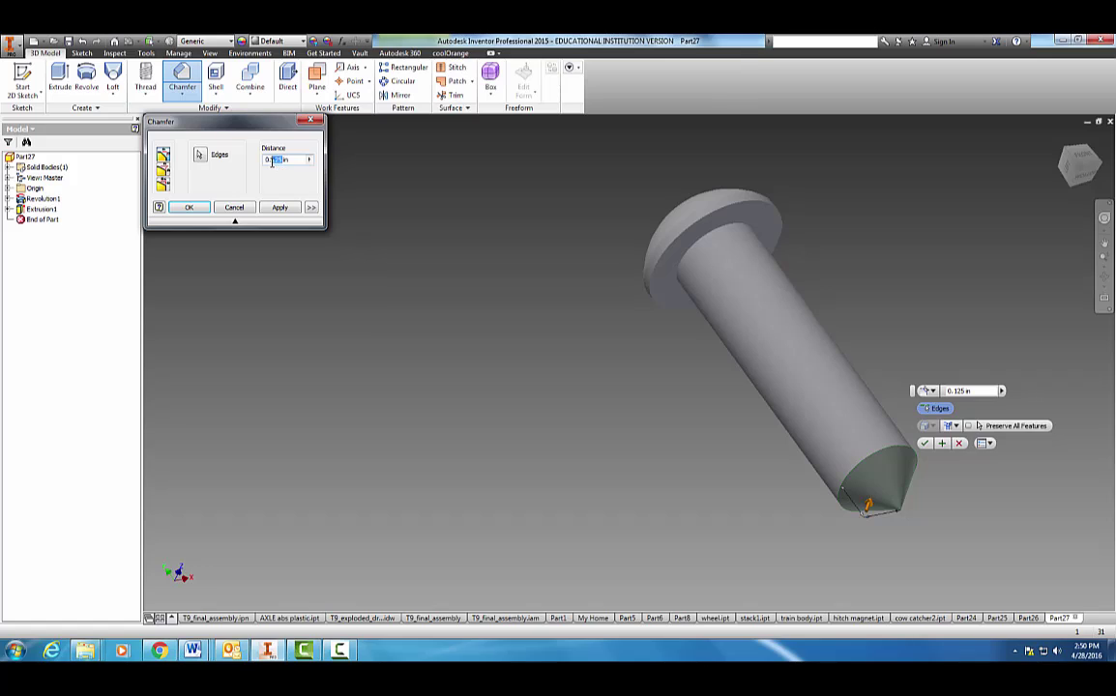
pyautogui.write('0.03')
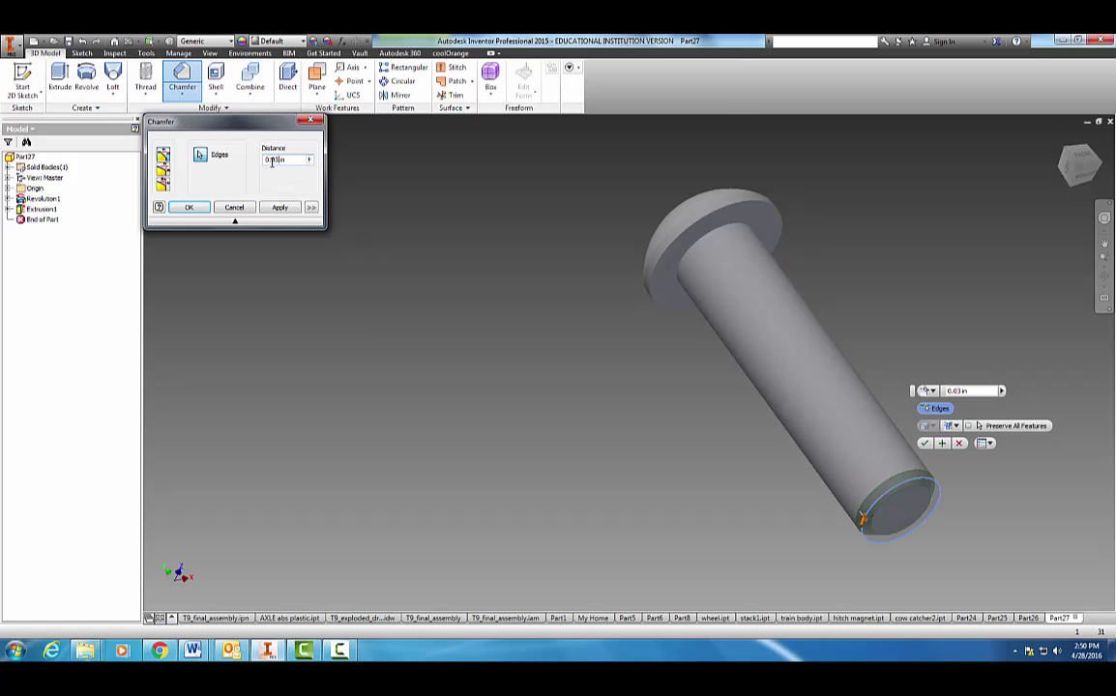
pyautogui.click(280, 207)
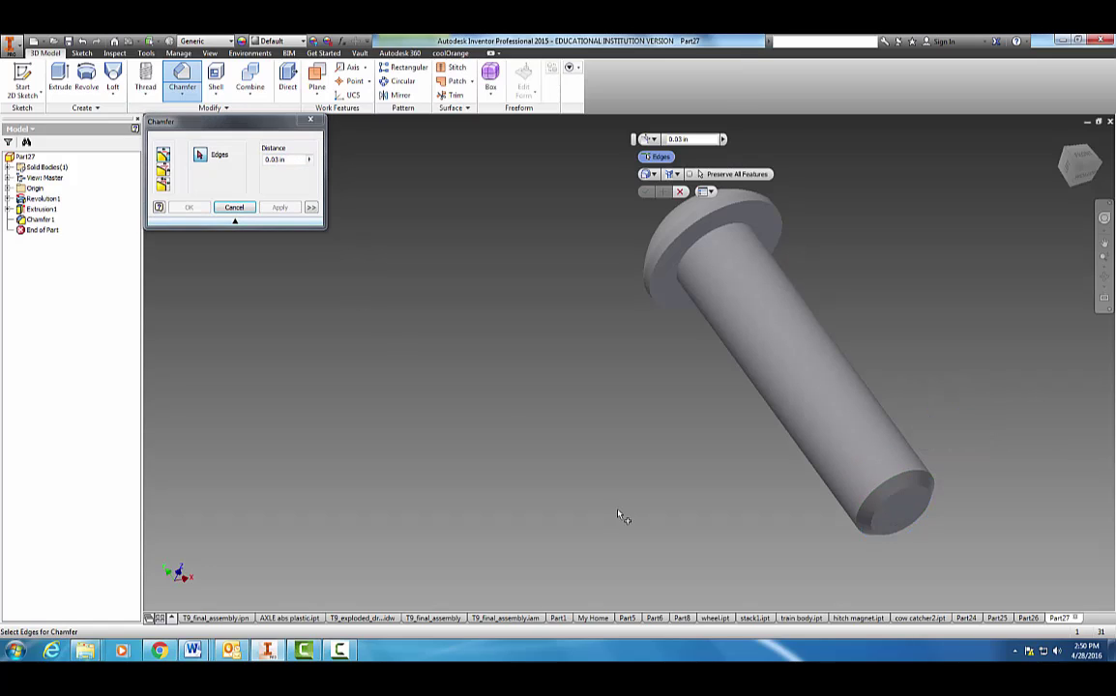
pyautogui.click(234, 208)
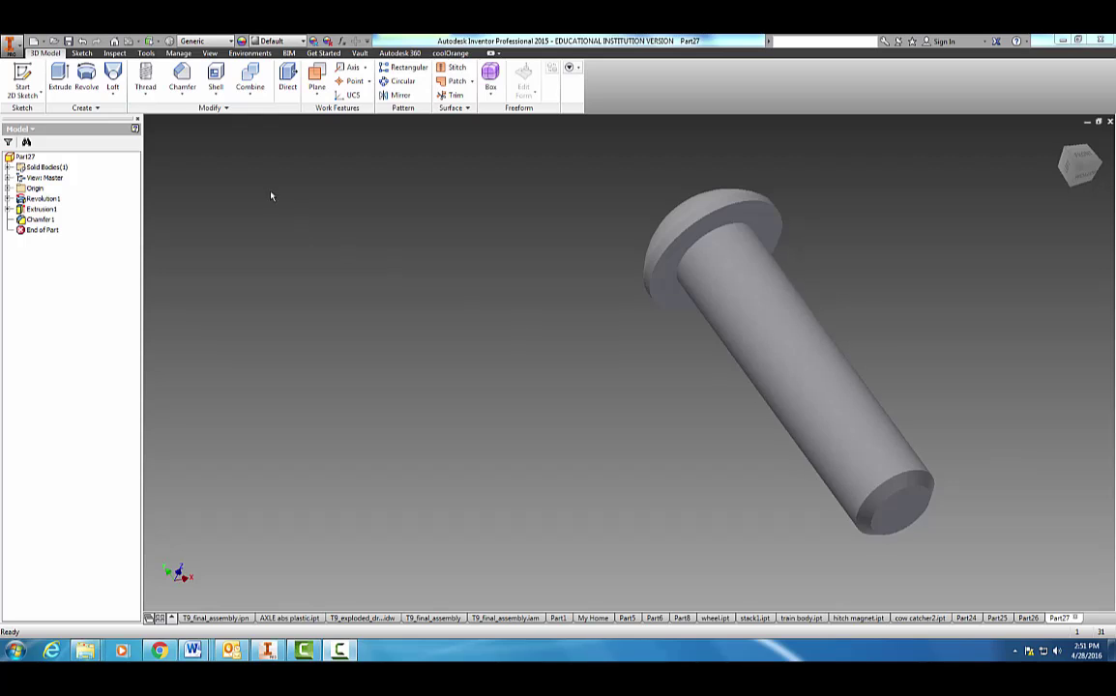
# Thread the shank's cylindrical face with a 0.25 in offset from the head and 1 in length, checking for the 1/4-20 UNC designation
pyautogui.click(145, 75)
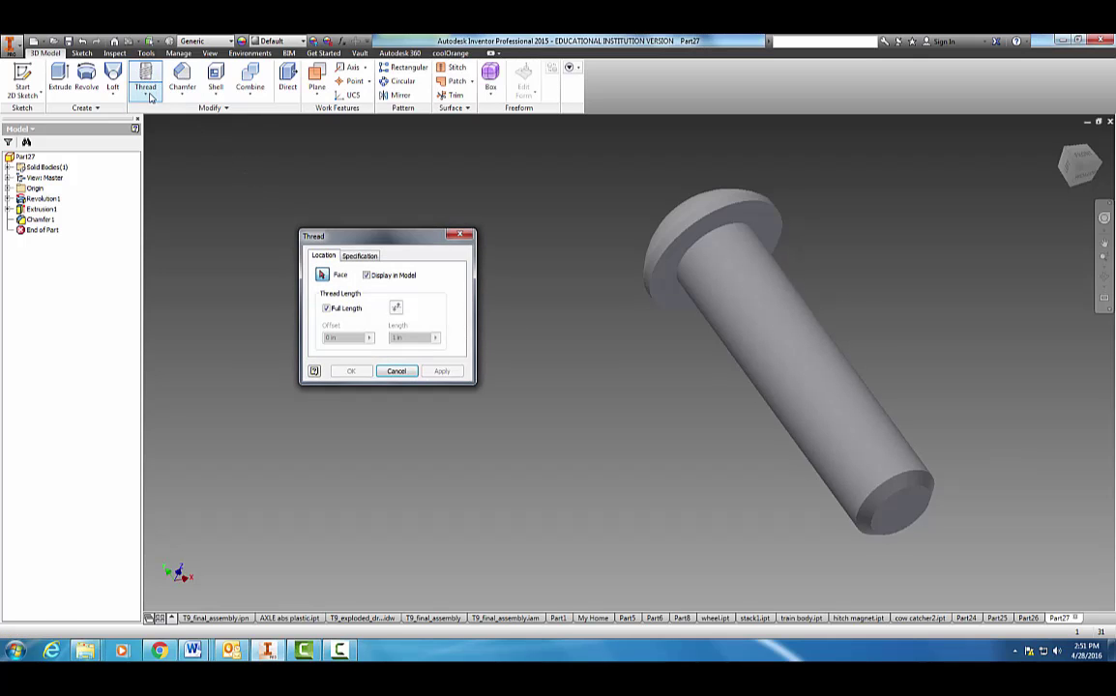
pyautogui.click(150, 95)
pyautogui.click(153, 141)
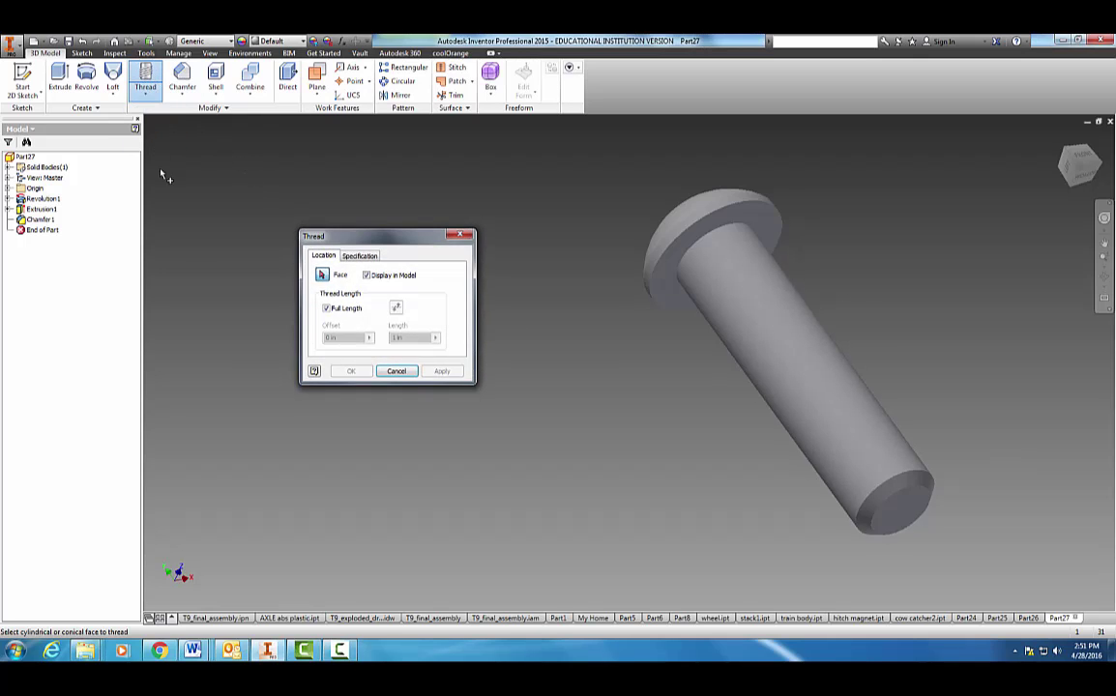
pyautogui.click(327, 309)
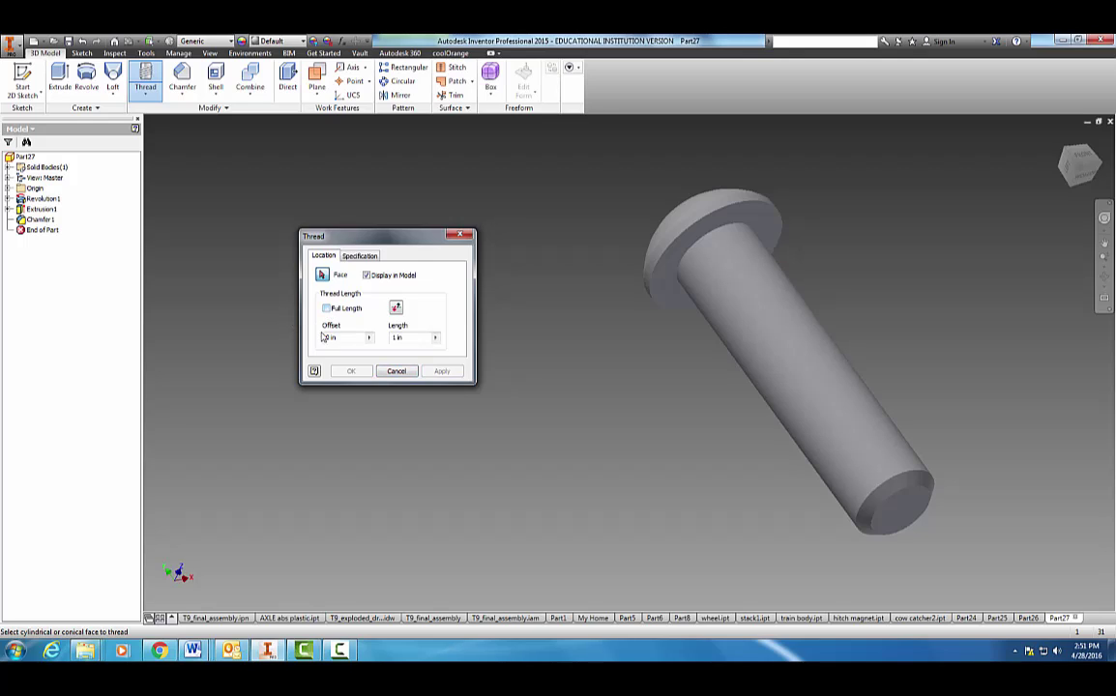
pyautogui.moveTo(331, 337); pyautogui.dragTo(320, 338)
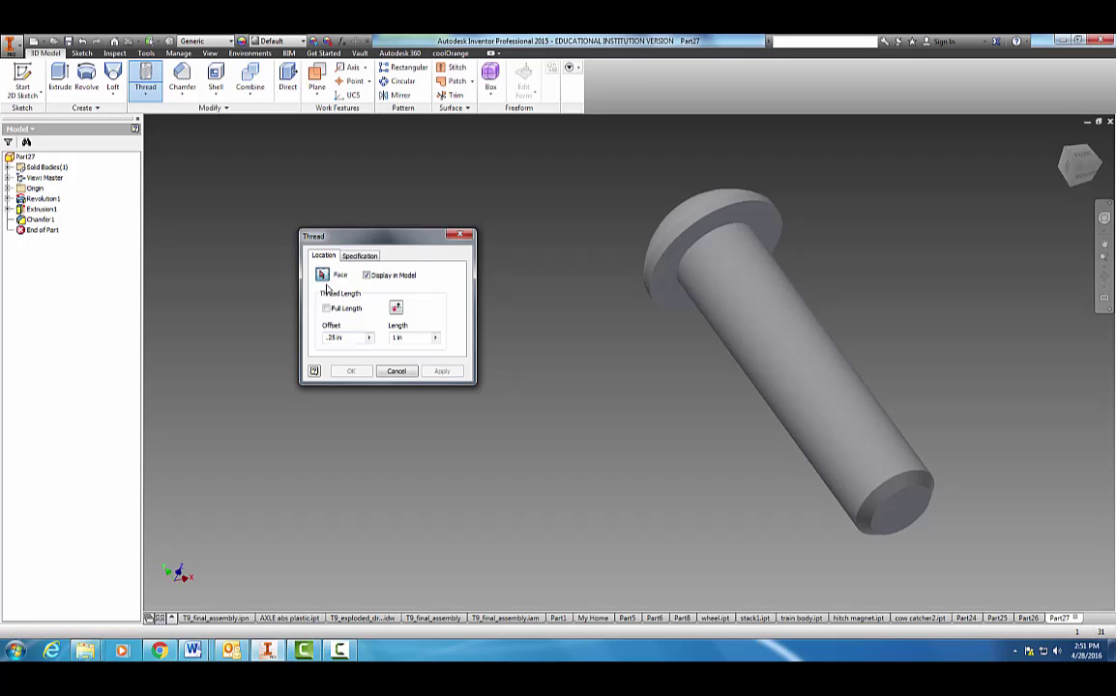
pyautogui.click(767, 329)
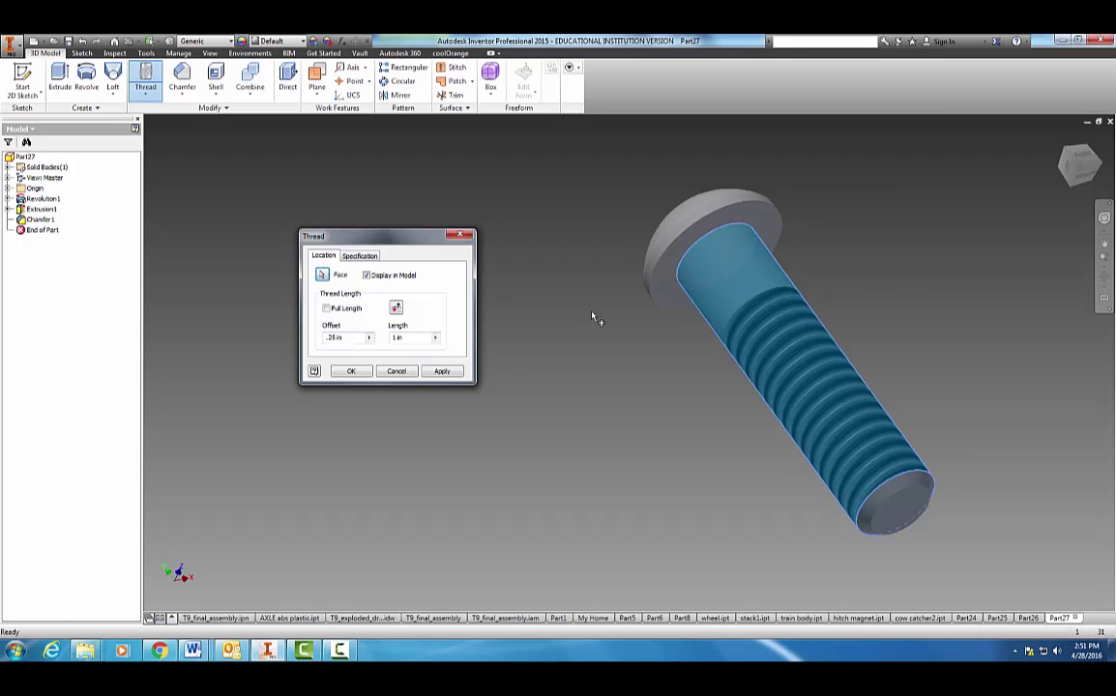
pyautogui.click(377, 255)
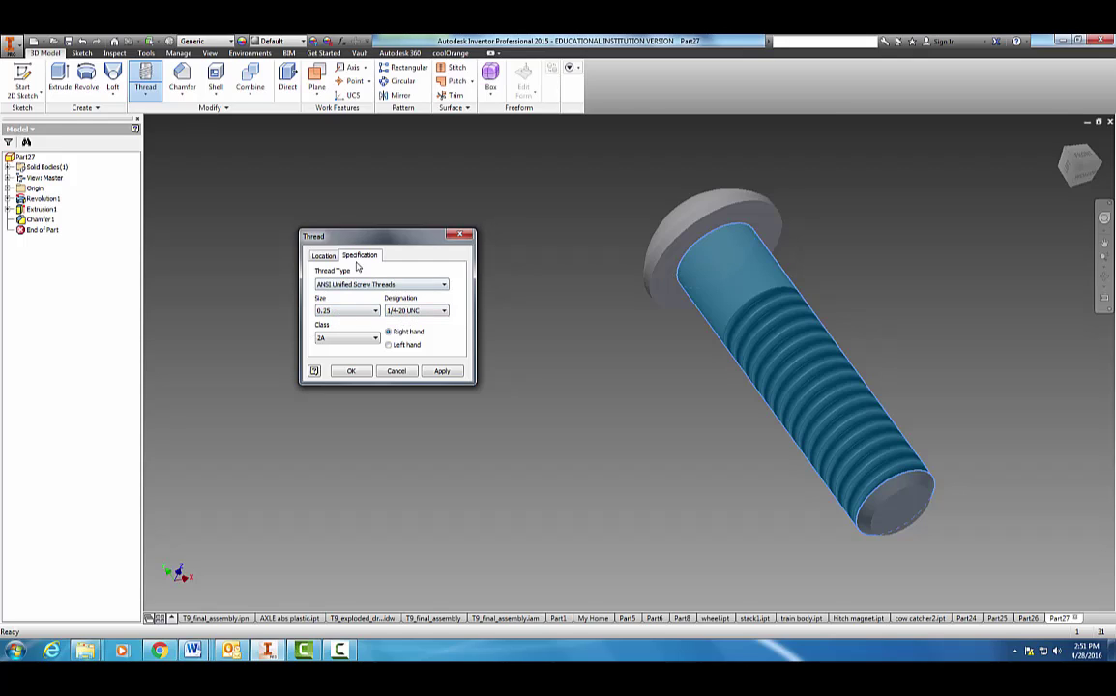
pyautogui.click(324, 257)
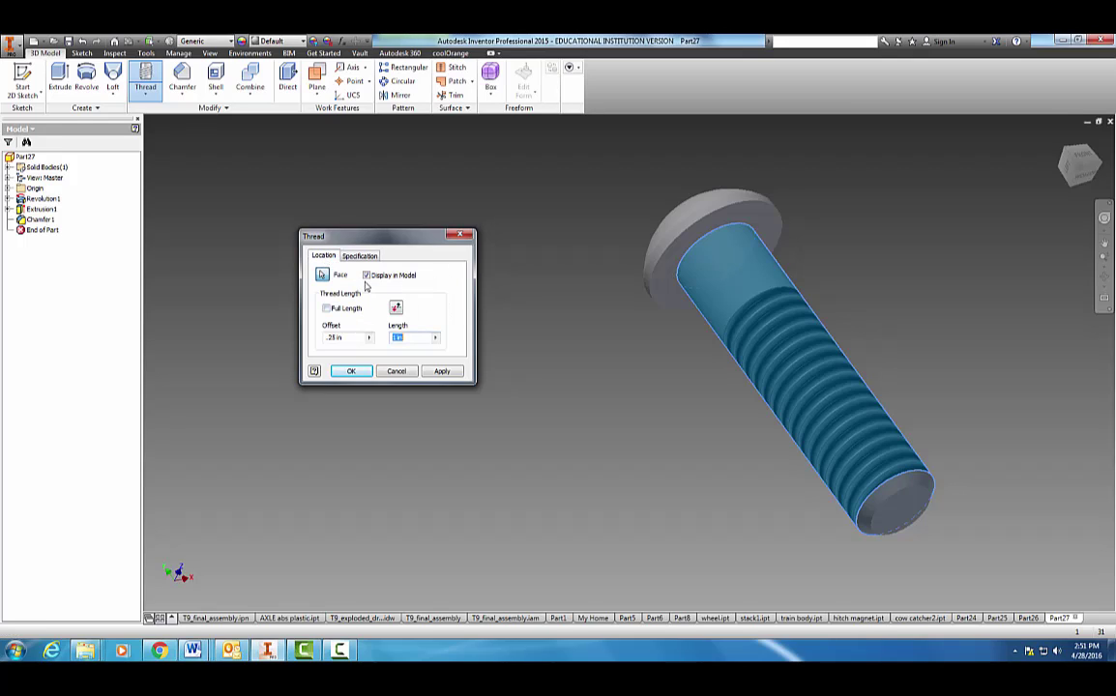
pyautogui.click(441, 371)
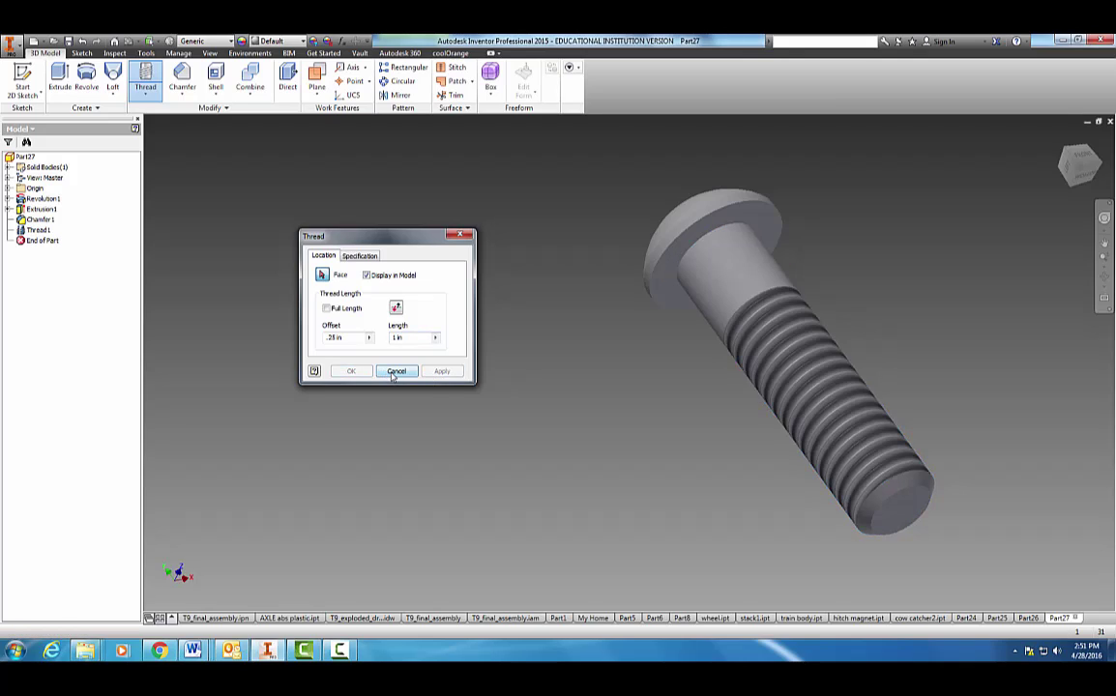
pyautogui.click(395, 372)
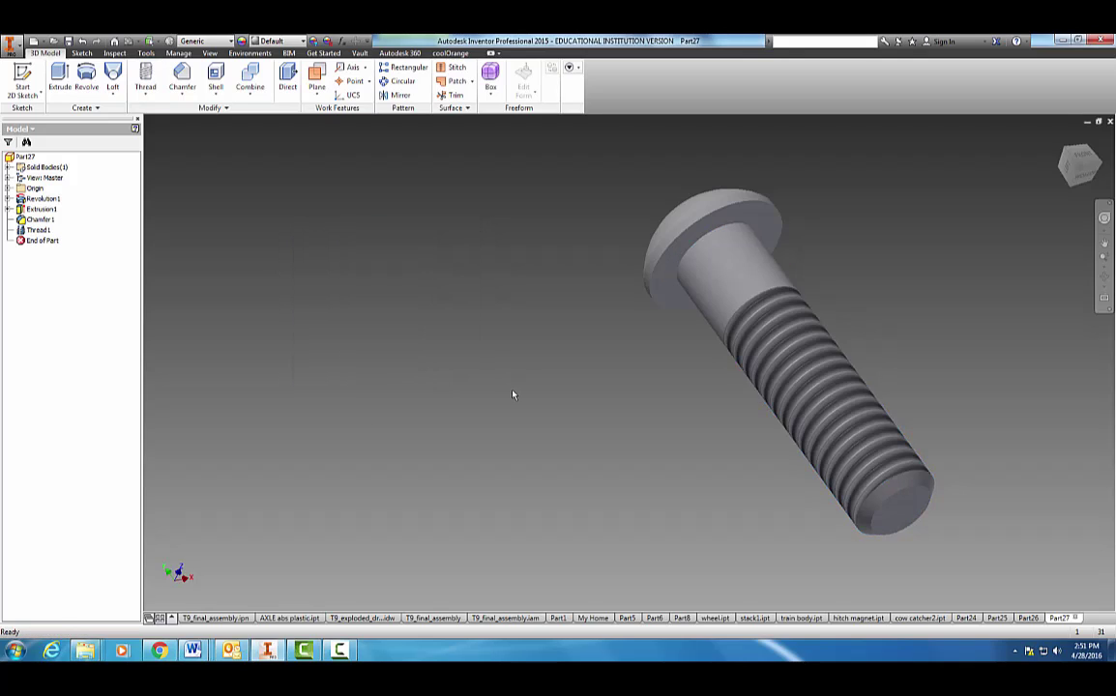
pyautogui.moveTo(523, 416)
pyautogui.keyDown('shift'); pyautogui.mouseDown(button='middle')
pyautogui.moveTo(678, 417)
pyautogui.moveTo(534, 430)
pyautogui.mouseUp(button='middle'); pyautogui.keyUp('shift')
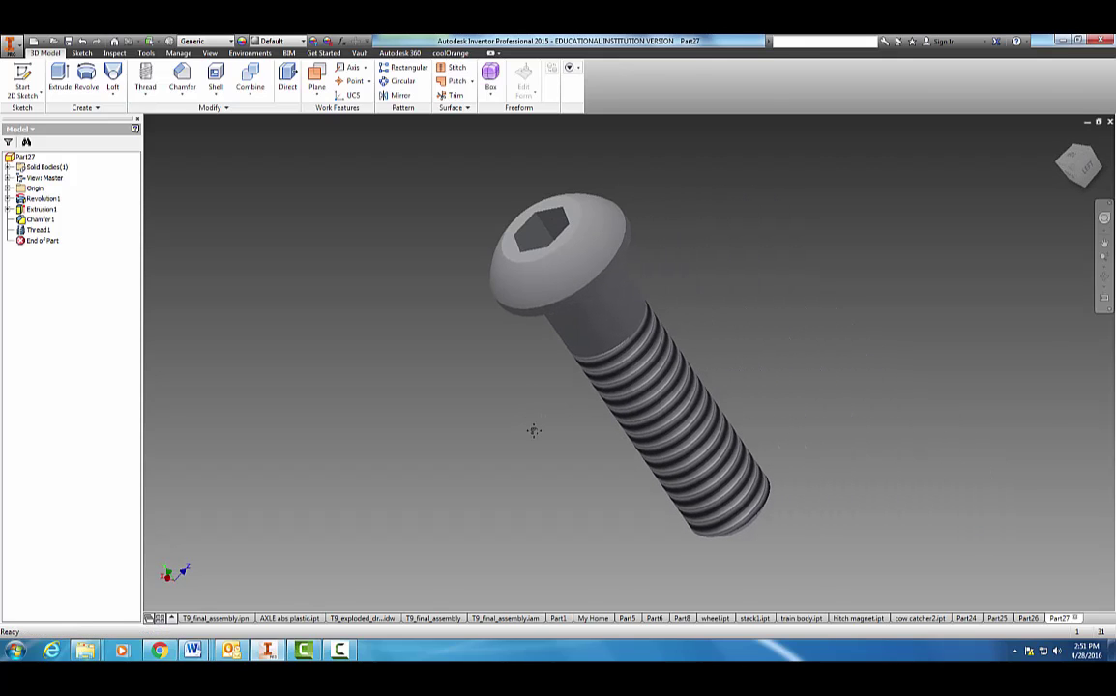